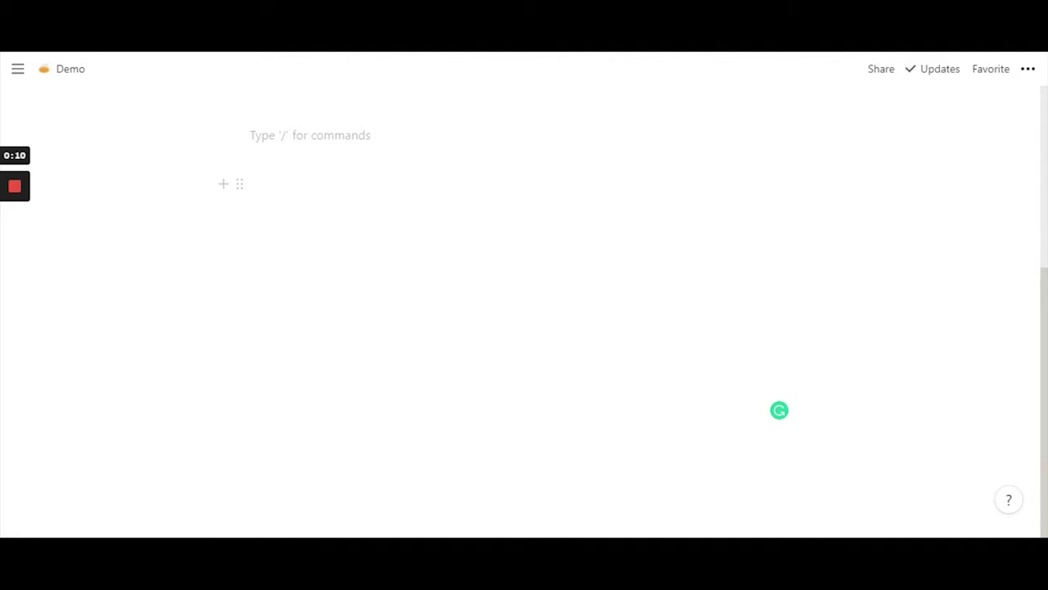
- Insert an inline table on the Demo page and title it TASK
text(/t)
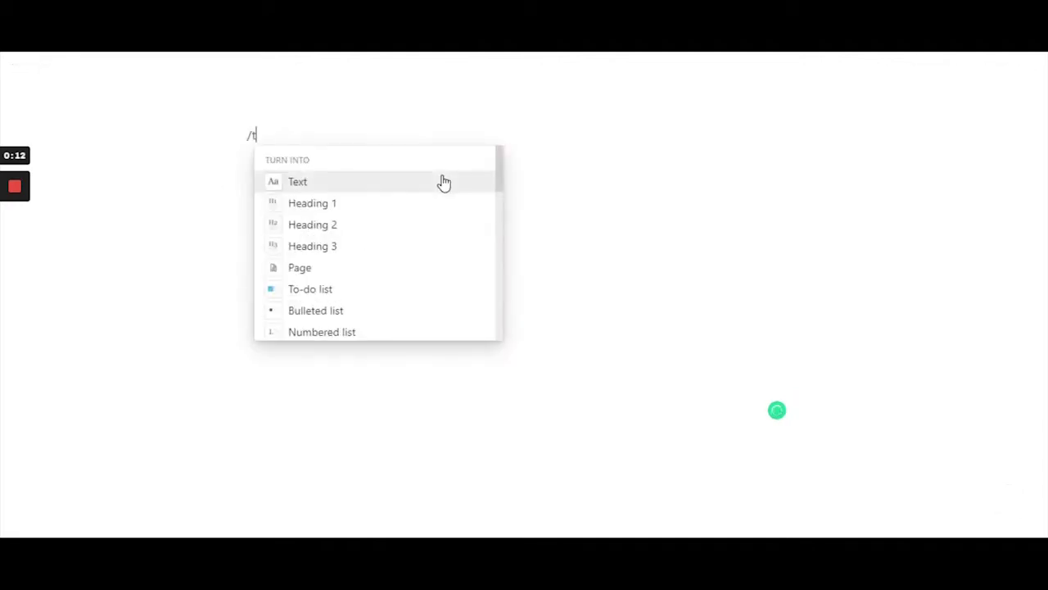
text(able)
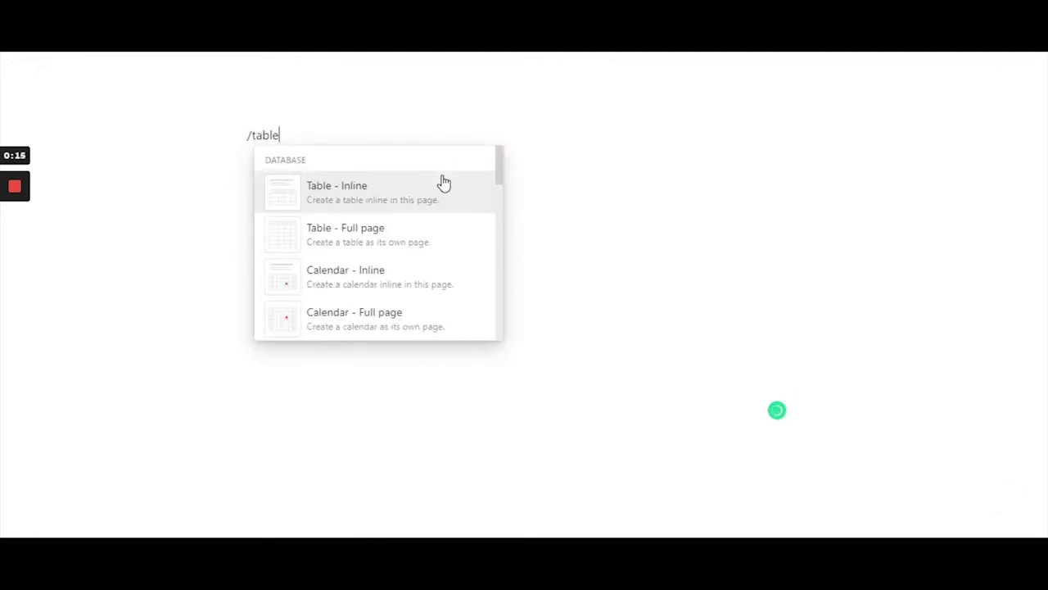
click(356, 199)
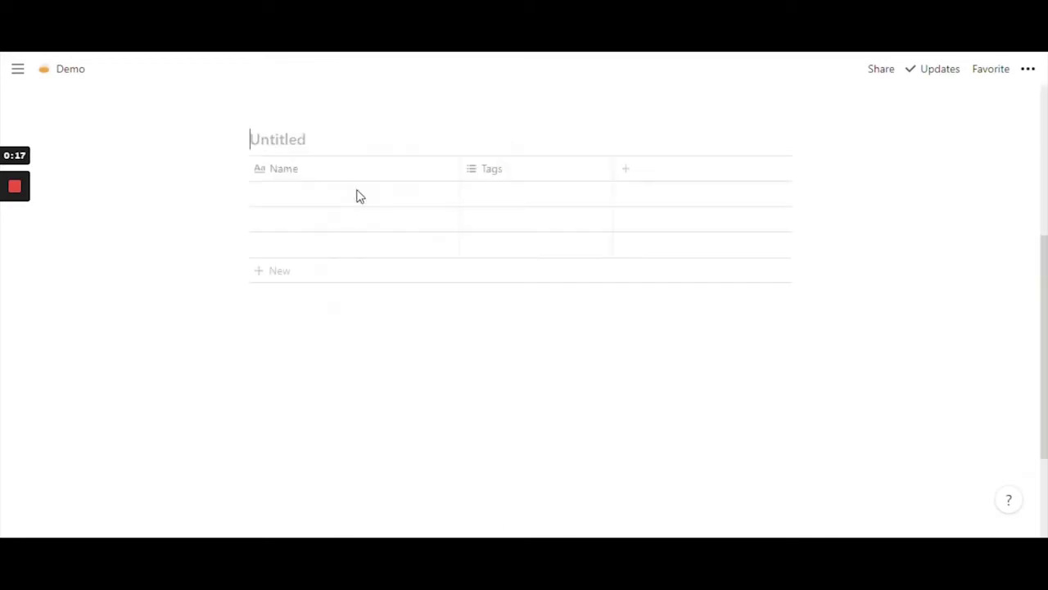
click(284, 141)
text(TASK)
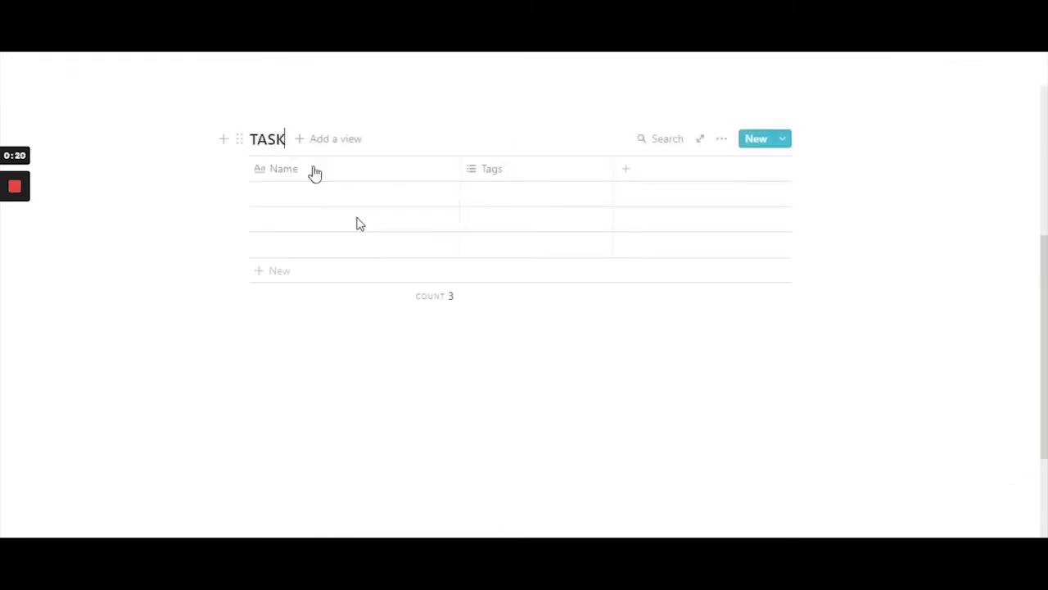
- Insert a second inline table below the TASK table and title it OVERVIEW
click(312, 319)
text(/t)
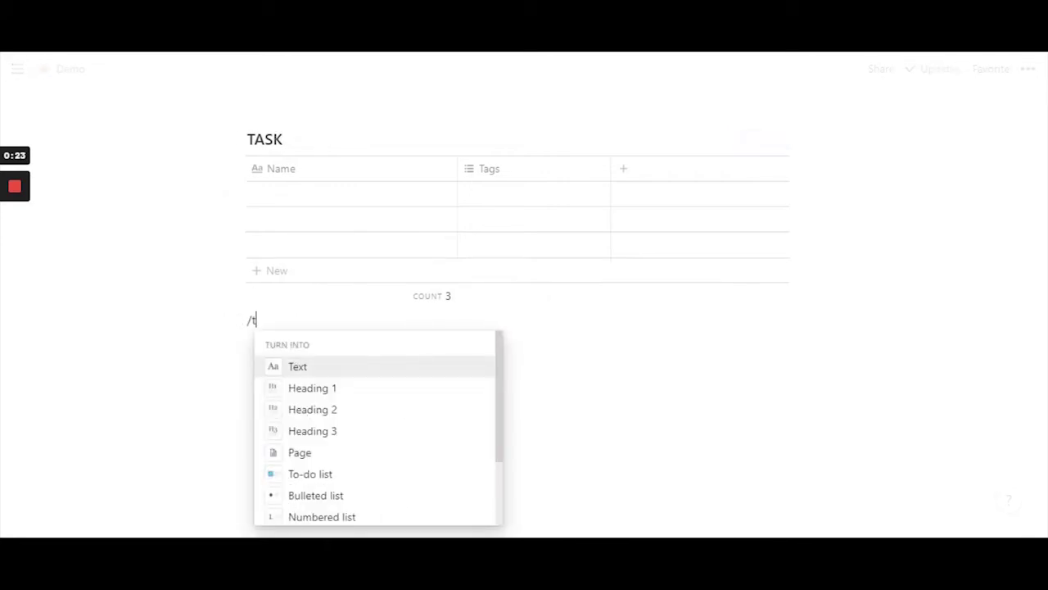
text(ab)
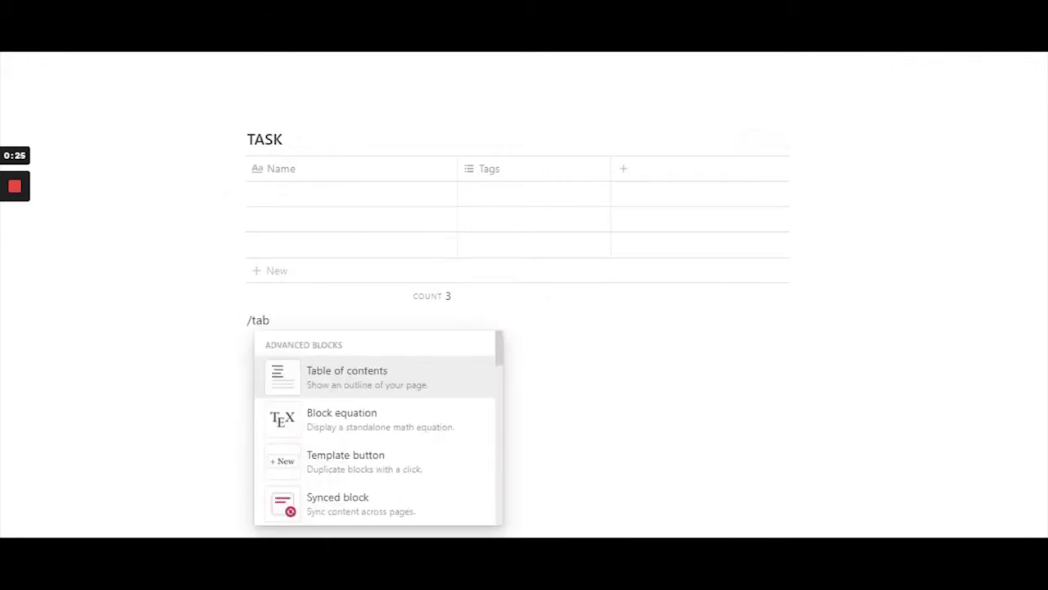
text(l)
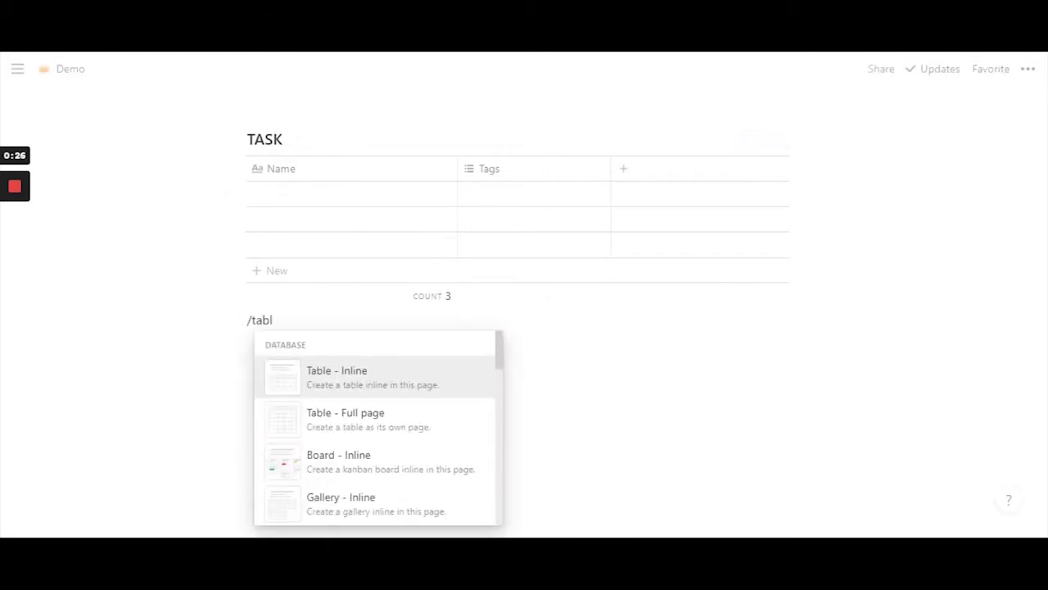
click(352, 384)
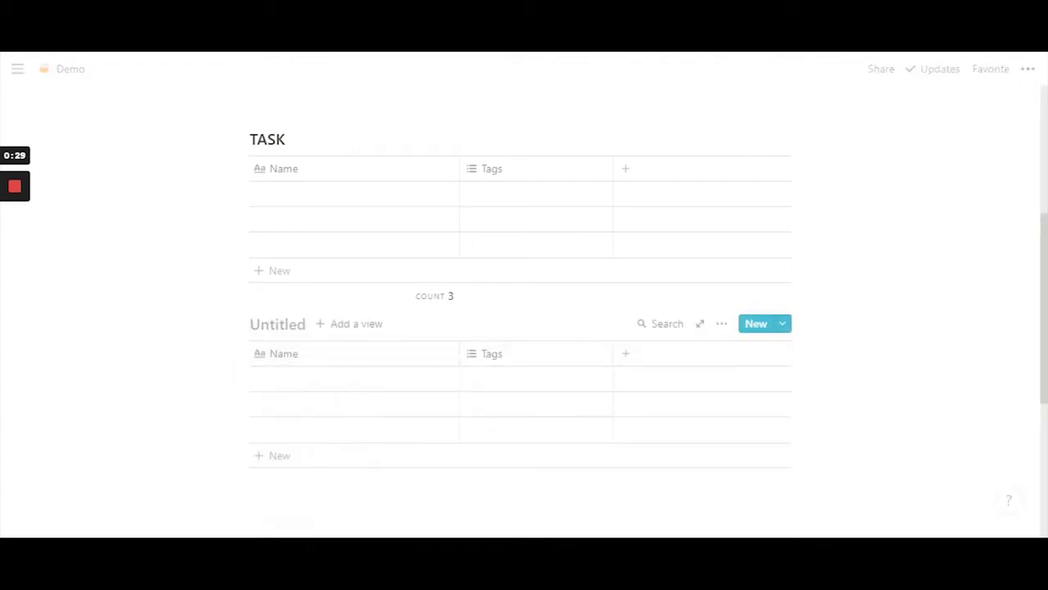
text(OVERVIEW)
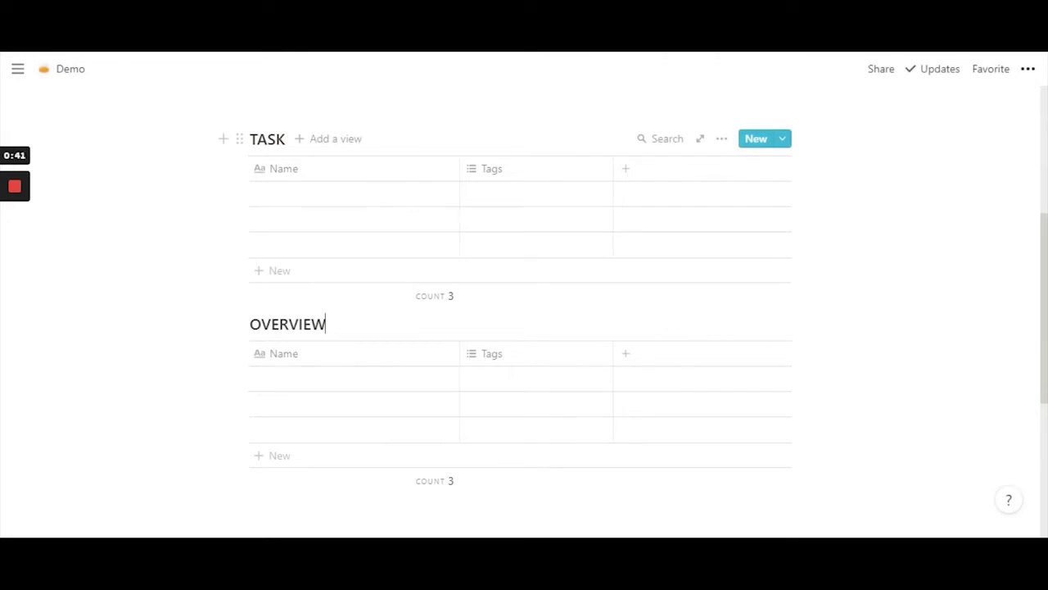
- Rename the TASK table's Name column to Tasks and its Tags column to Days on duty
click(341, 174)
key(BackSpace)
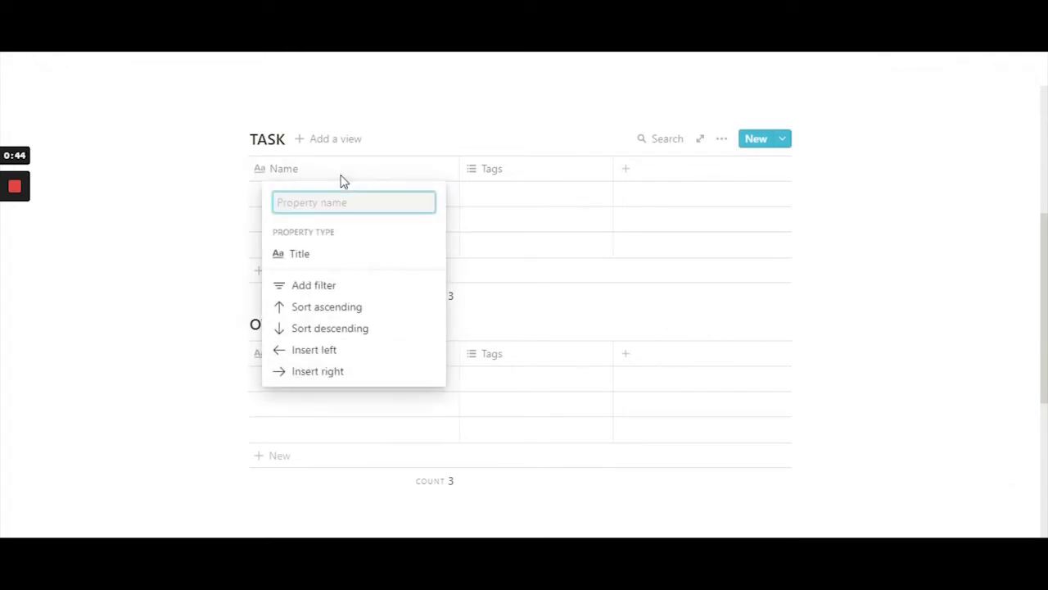
text(Tasks)
key(Return)
click(492, 173)
text(Days on duty)
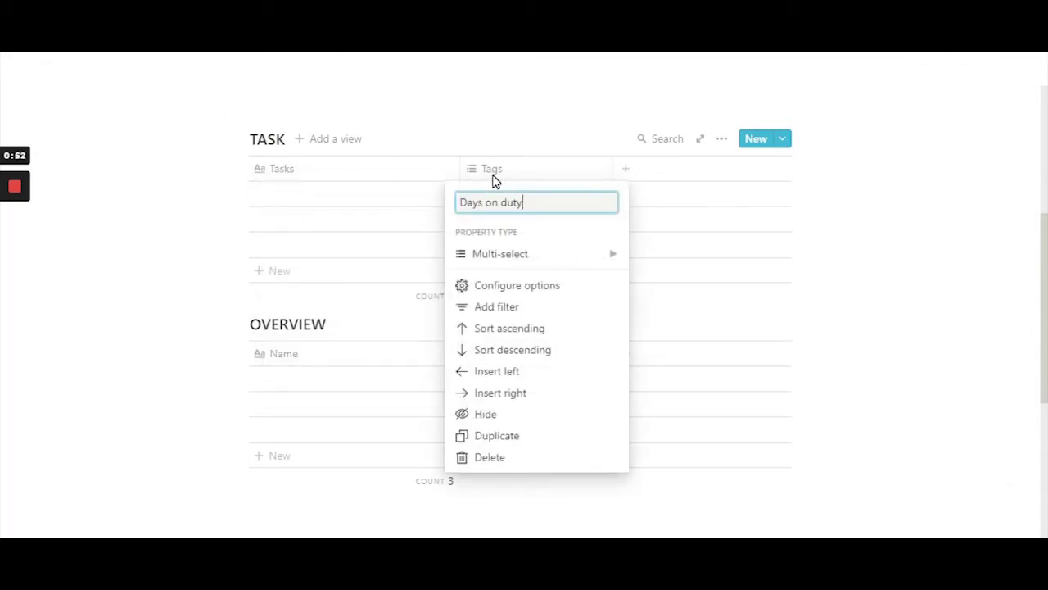
key(Return)
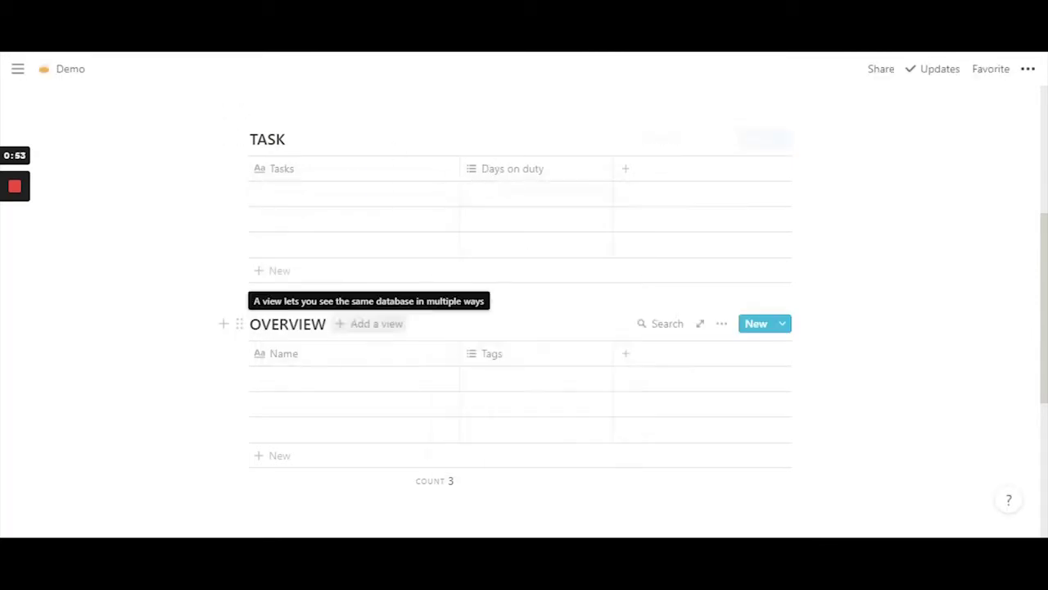
- Rename the OVERVIEW table's Name column to Weekday
click(308, 361)
text(Weekday)
key(Return)
click(487, 356)
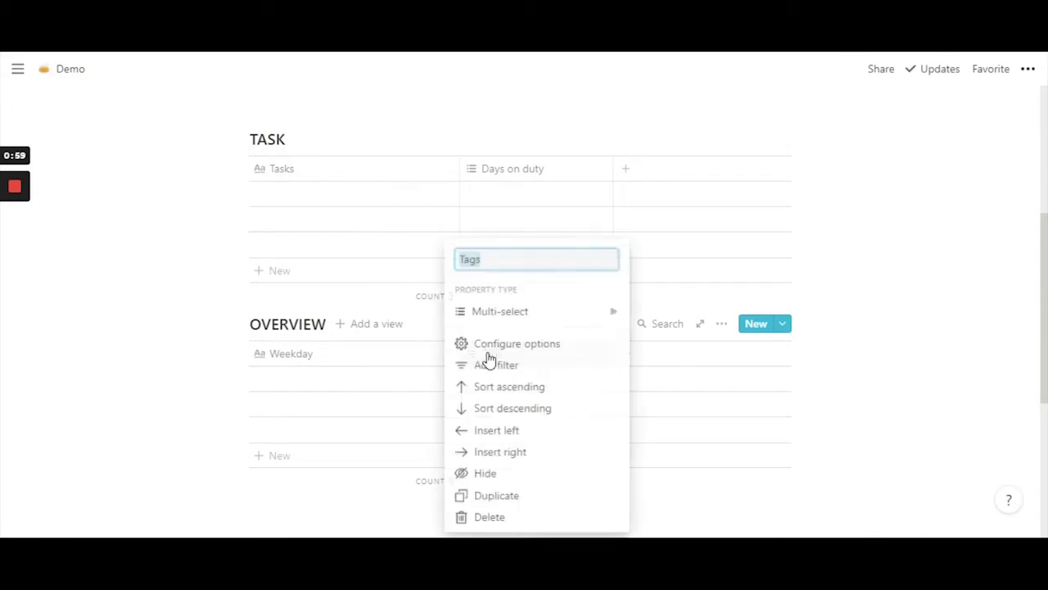
- Create the Days on duty options Sun, Mon, Tue, Wed, Thurs, Fri and Sat in the TASK table's first row
click(466, 199)
click(466, 199)
text(Sun)
key(Return)
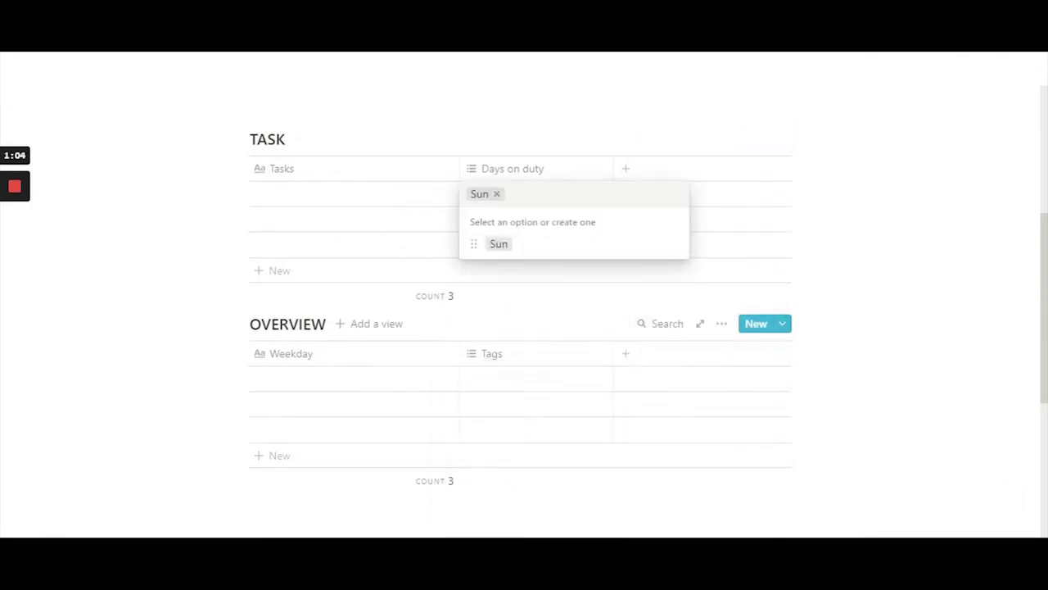
text(Mon)
key(Return)
text(Tue)
key(Return)
text(Wed)
key(Return)
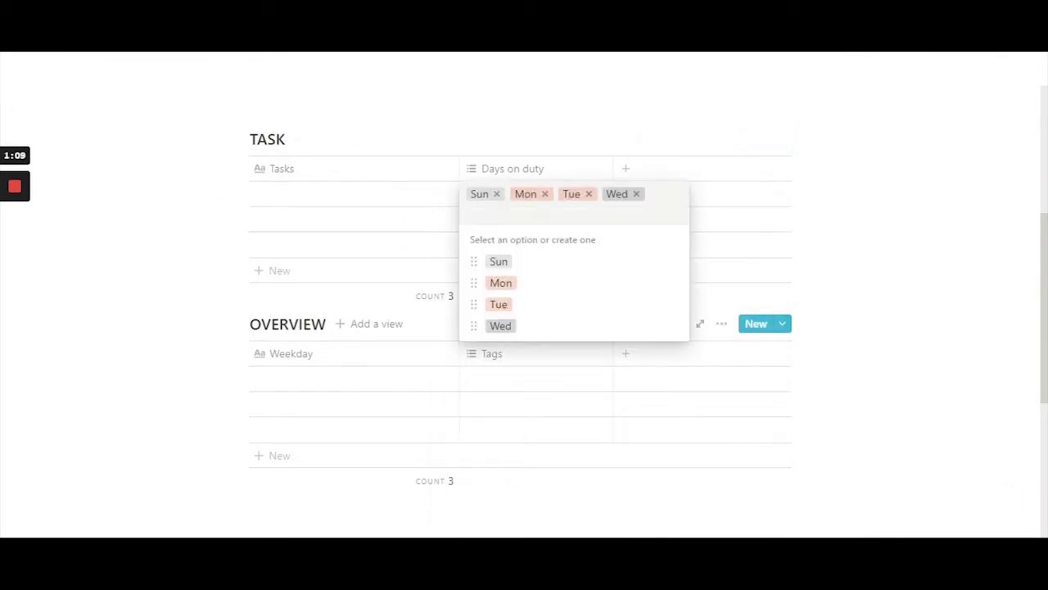
text(Thurs)
key(Return)
text(Fri)
key(Return)
text(Sat)
key(Return)
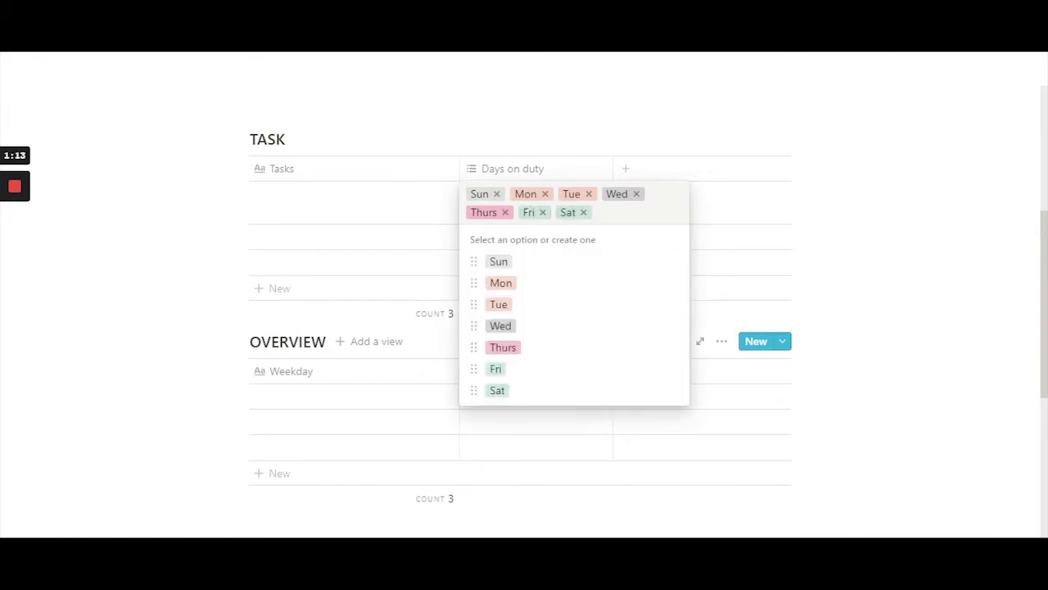
- Remove Sun from the first row's days on duty and name that task Work
click(497, 194)
key(Escape)
click(412, 216)
text(Work)
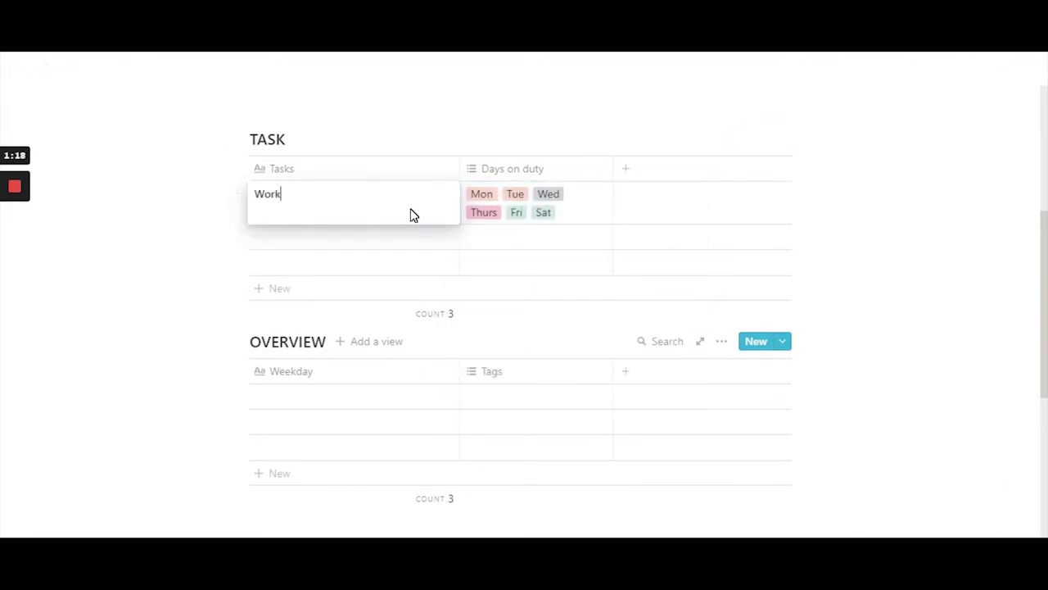
key(Return)
- Enter the tasks Exercise and Walk the dog in the two rows below Work
key(Down)
text(Exercise)
key(Return)
key(Down)
text(Wa)
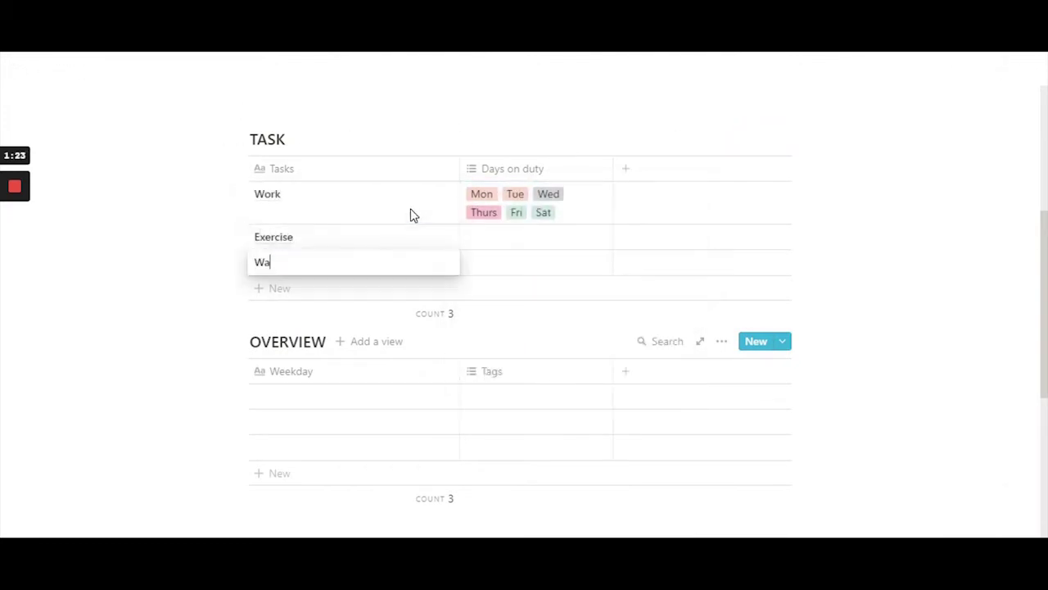
text(lk the dog)
key(Return)
- Add two more rows to the TASK table for the tasks Visit Family and Buy Grocery
key(Down)
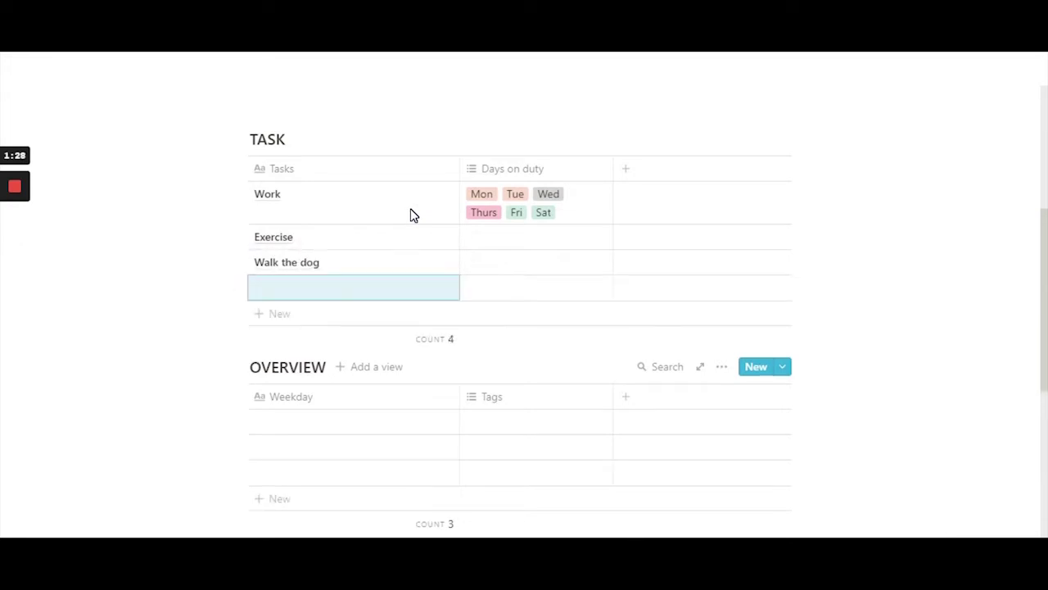
text(Visit Family)
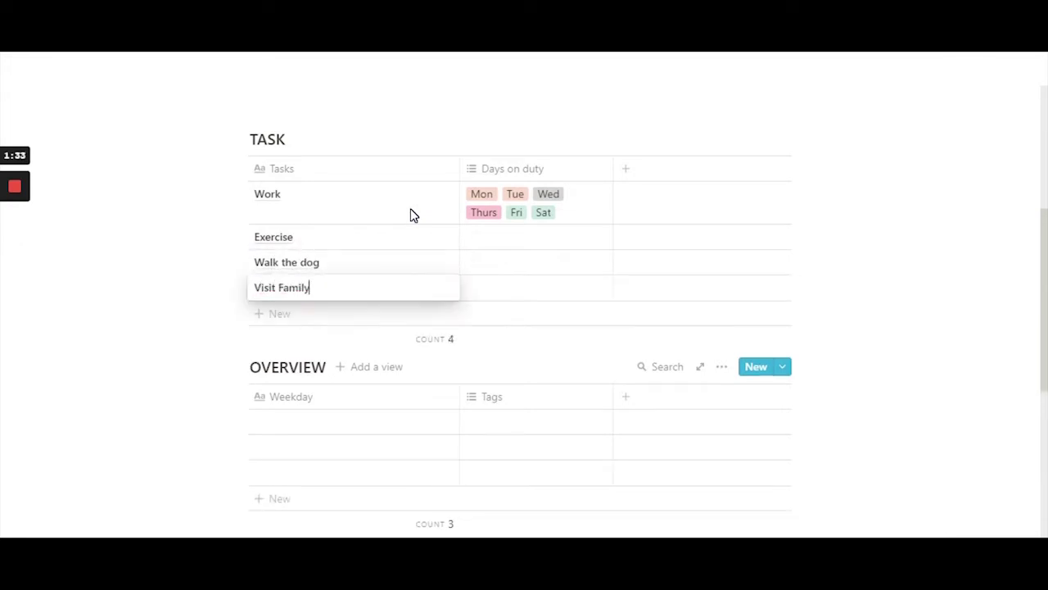
key(Return)
key(Down)
text(Buy Grocery)
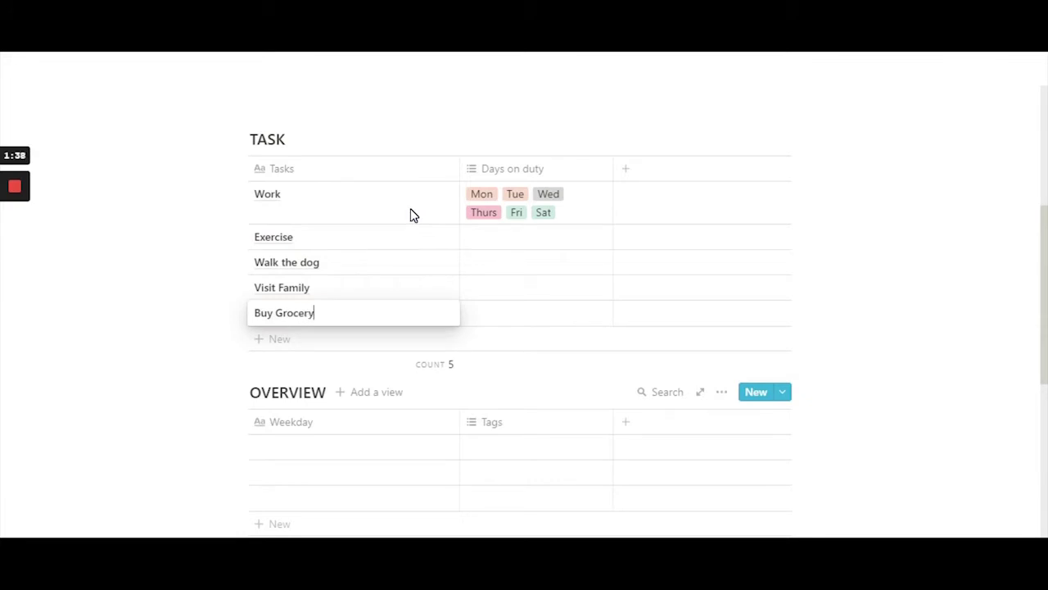
key(Return)
- Narrow the Tasks column and widen the Days on duty column to fit the Work row's tags on one line
drag(458, 171, 352, 176)
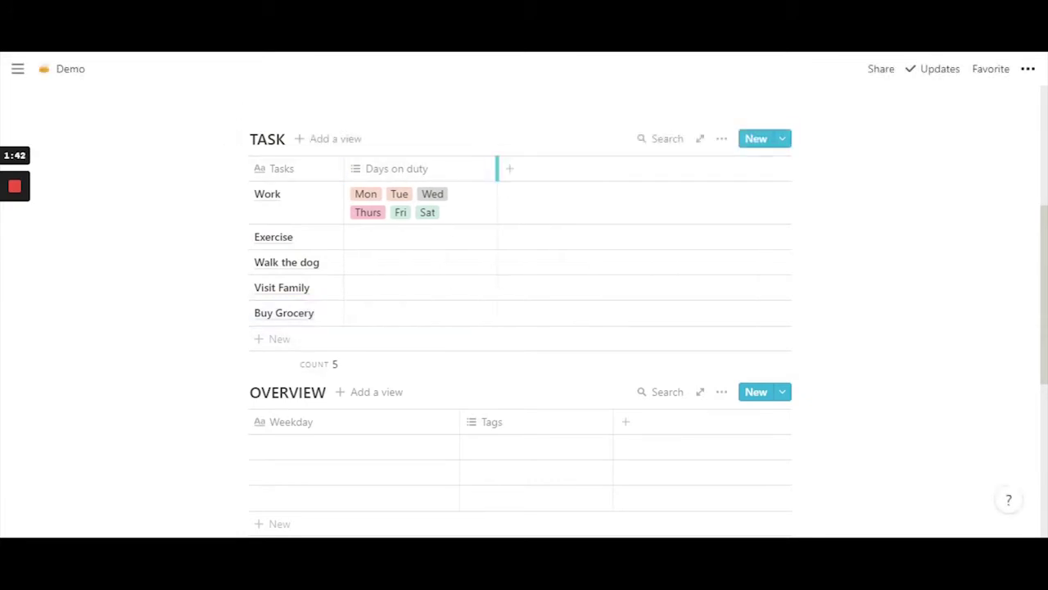
drag(497, 168, 587, 168)
- Assign Mon, Tue, Wed, Thurs, Fri and Sat as the days on duty for the Exercise task
click(393, 218)
click(385, 290)
click(384, 312)
click(384, 350)
click(387, 371)
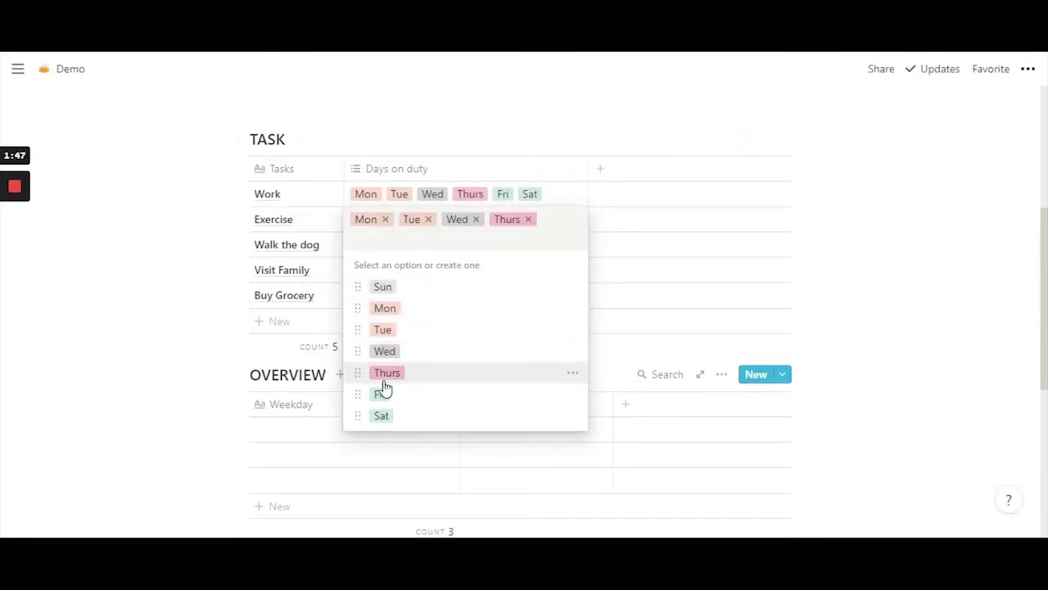
click(380, 393)
click(380, 414)
click(342, 358)
- Assign all seven days, Sun through Sat, as the days on duty for Walk the dog
click(379, 249)
click(382, 294)
click(385, 315)
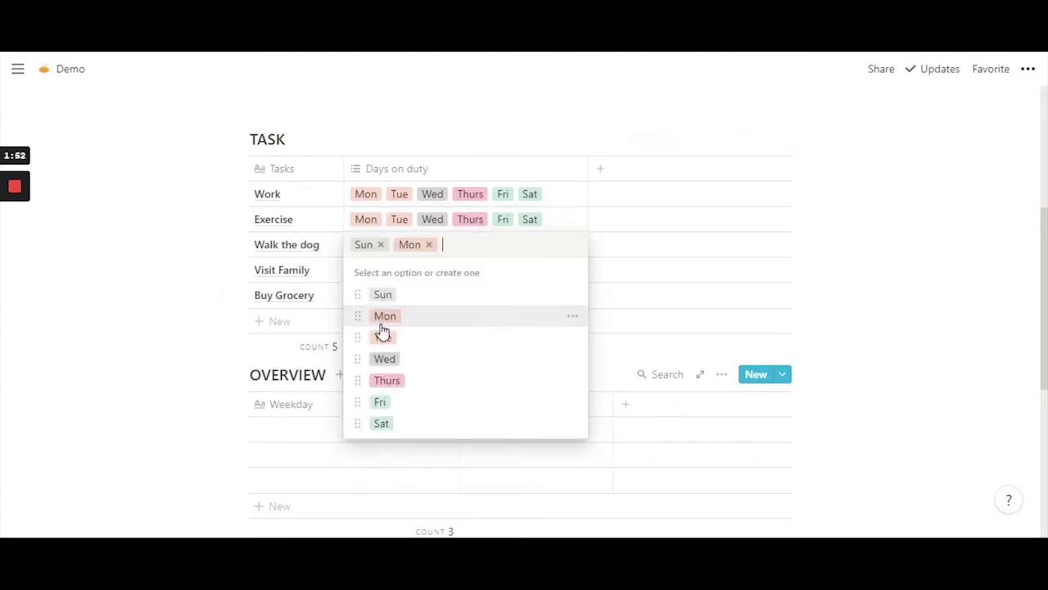
click(382, 336)
click(385, 358)
click(387, 398)
click(380, 419)
click(385, 442)
click(326, 357)
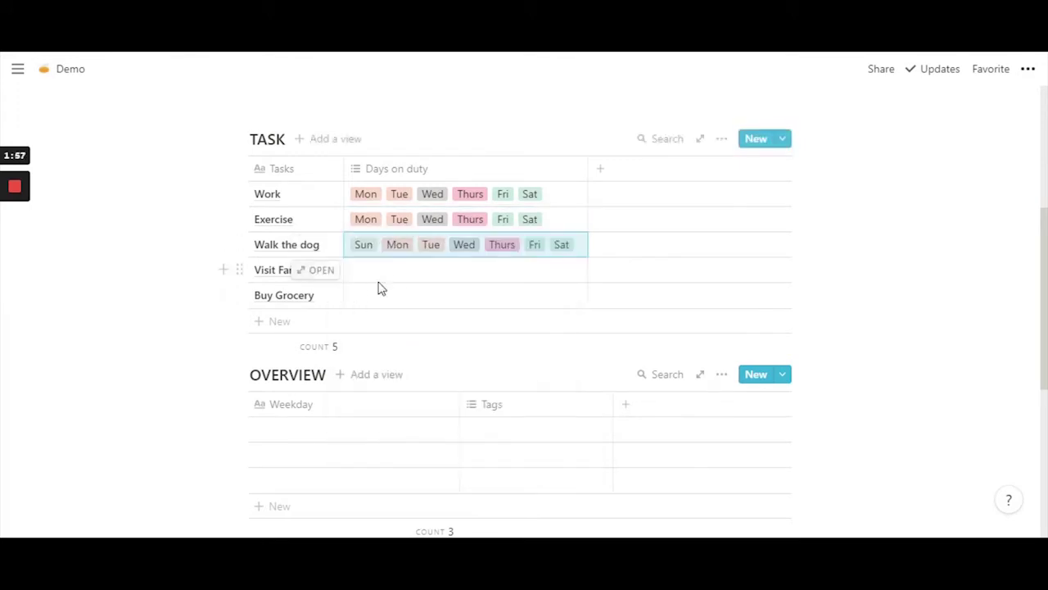
- Assign Wed and Sat to the Visit Family task and Sun to the Buy Grocery task
click(380, 276)
click(385, 384)
click(382, 448)
click(306, 348)
click(382, 300)
click(383, 345)
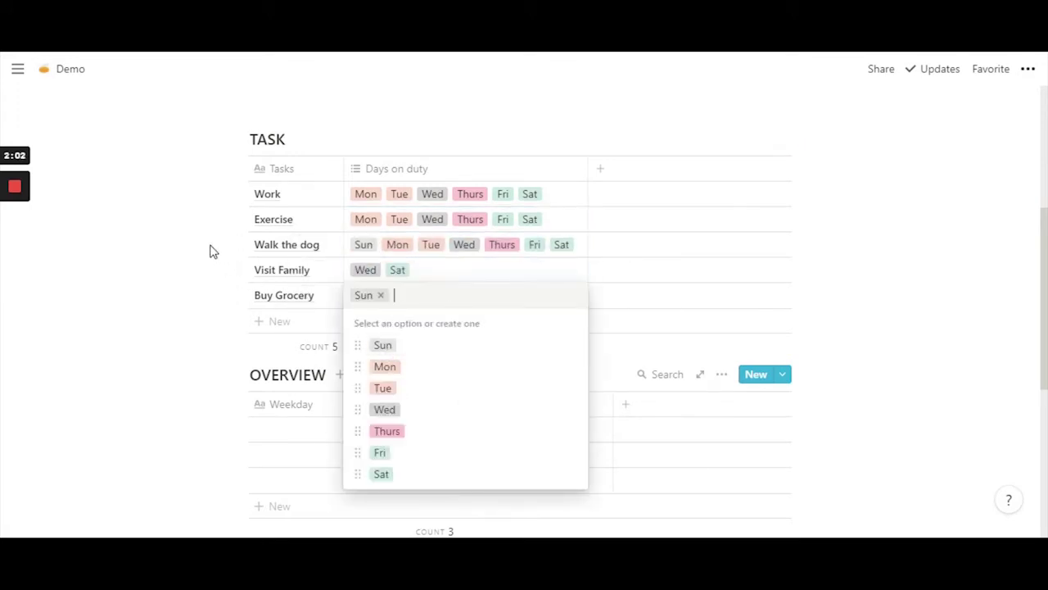
key(Escape)
- Enter Sunday, Monday, Tuesday and Wednesday as rows in the OVERVIEW table's Weekday column
scroll(316, 374, down, 1)
click(312, 352)
text(Sunday)
key(Return)
text(Mo)
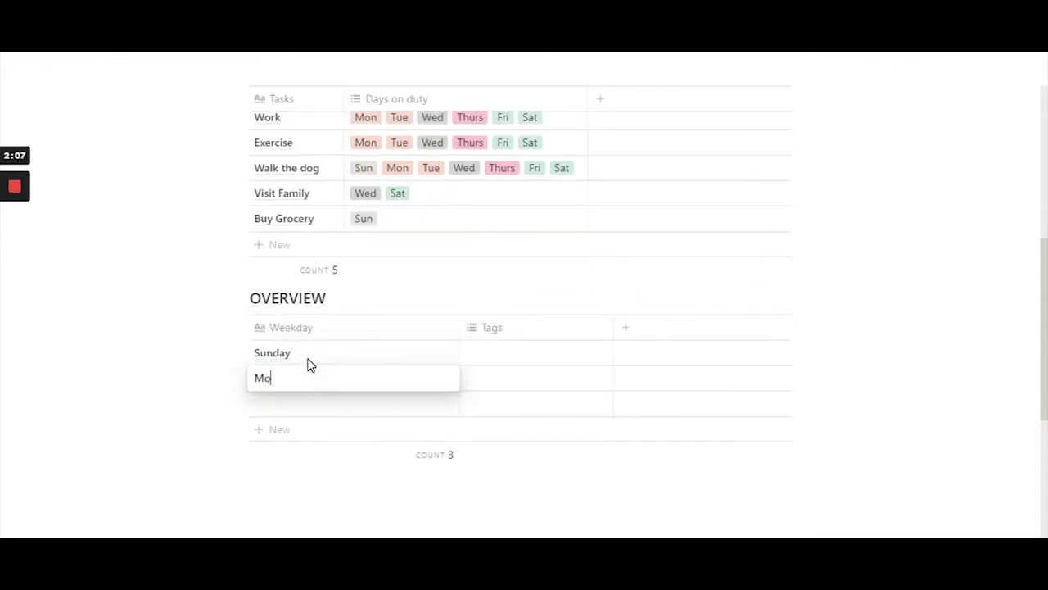
text(nday)
key(Return)
text(Tuesday)
key(Return)
text(WEdnes)
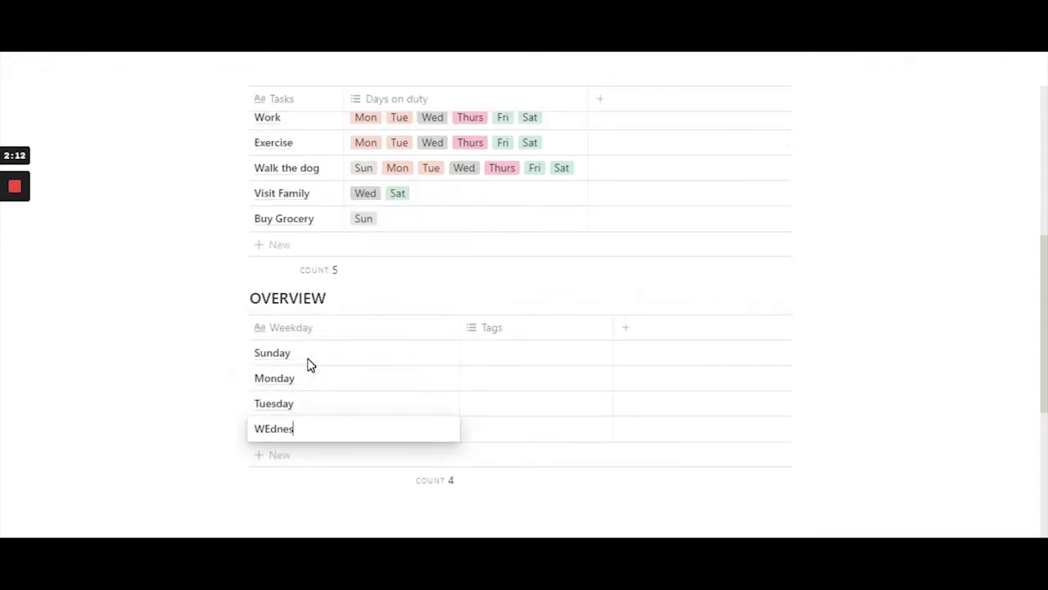
text(day)
key(Return)
- Add Thursday, Friday and Saturday as the remaining rows of the OVERVIEW table
text(Thursday)
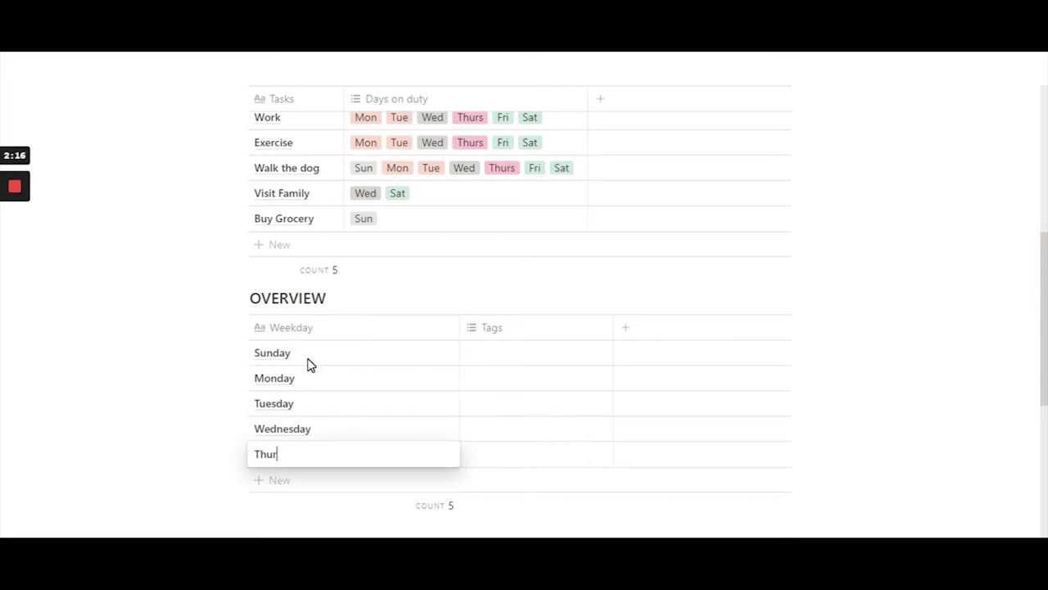
key(Return)
text(Friday)
key(Return)
text(Satur)
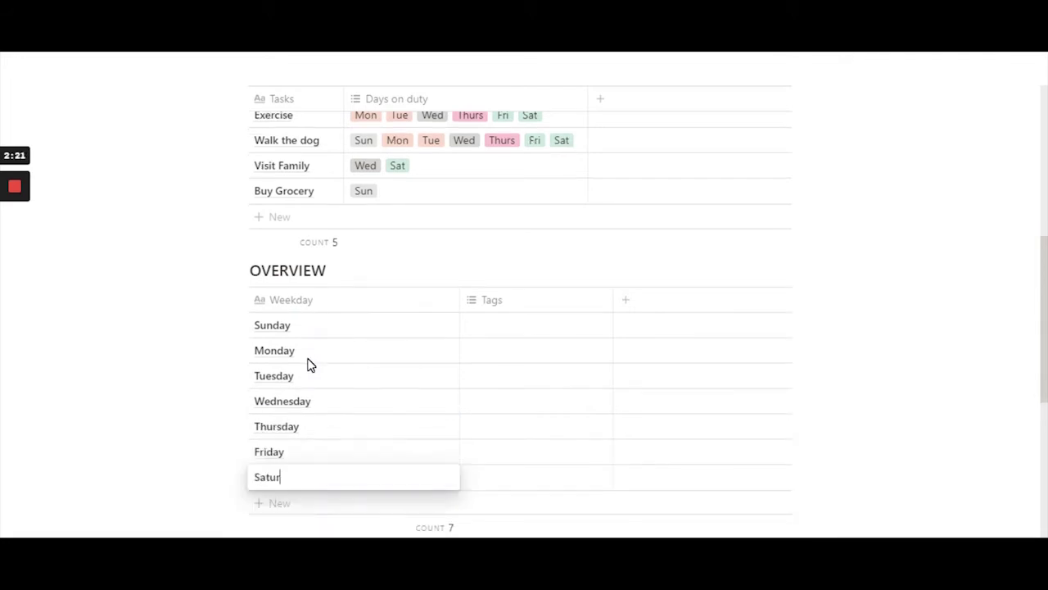
text(day)
key(Escape)
- Narrow the Weekday column of the OVERVIEW table
drag(460, 300, 407, 301)
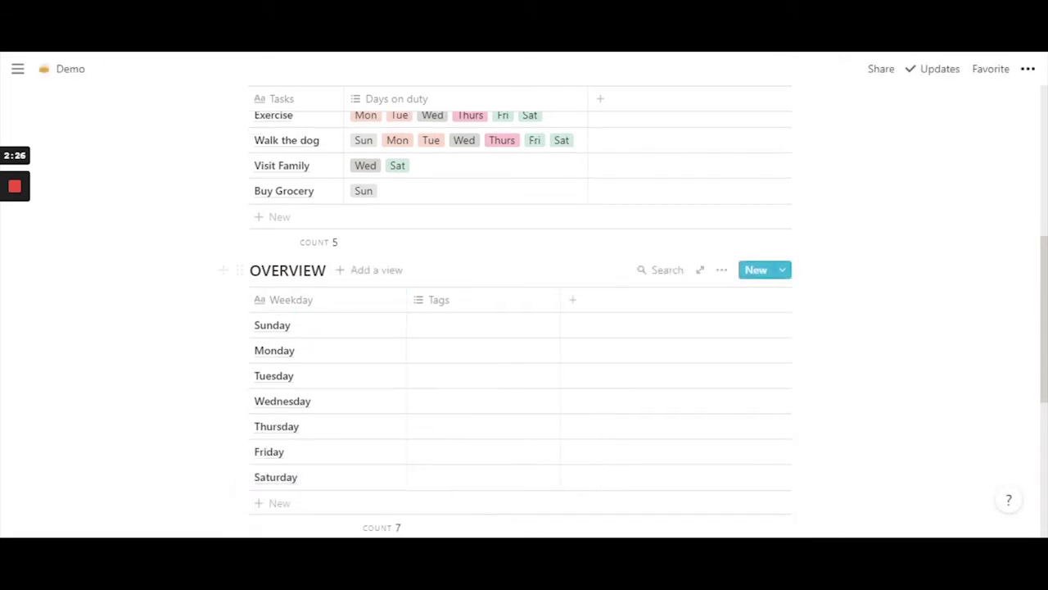
scroll(494, 302, up, 3)
scroll(697, 292, down, 2)
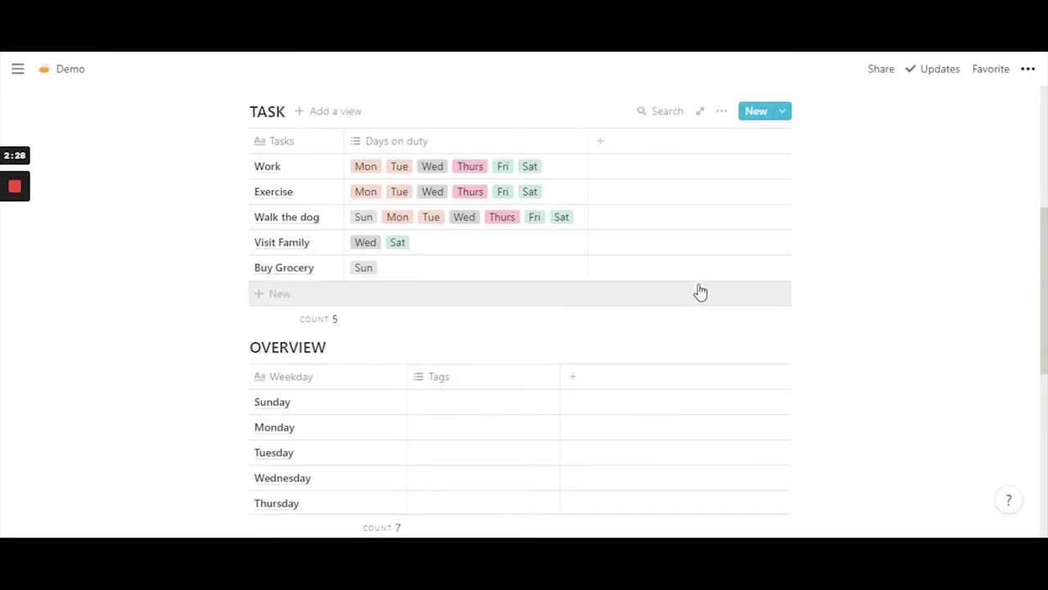
- Remove the row count calculation from the first column of both the TASK and OVERVIEW tables
click(325, 323)
click(243, 344)
click(382, 528)
click(274, 349)
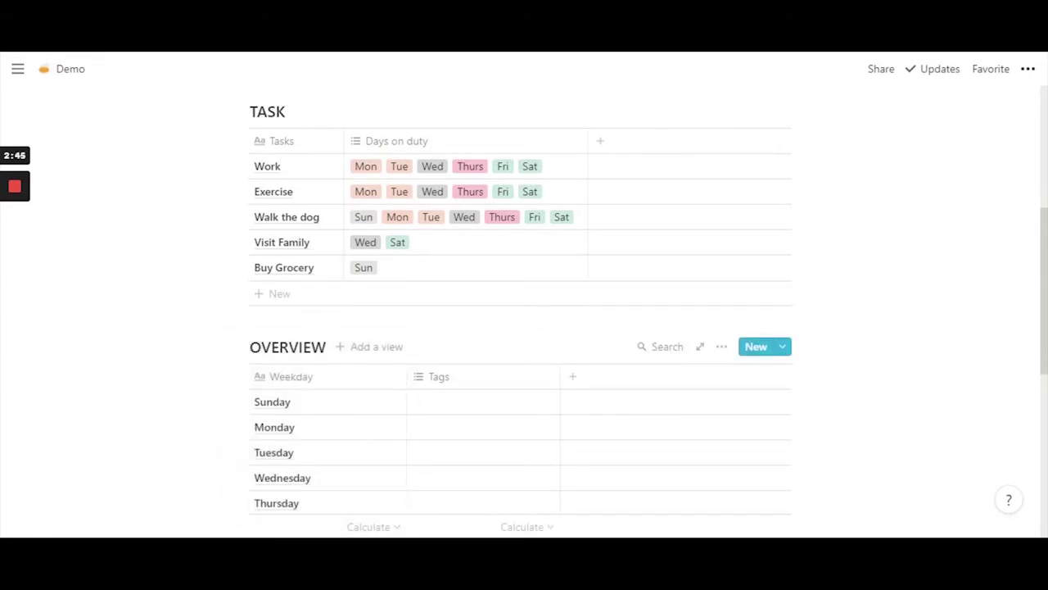
scroll(520, 328, down, 2)
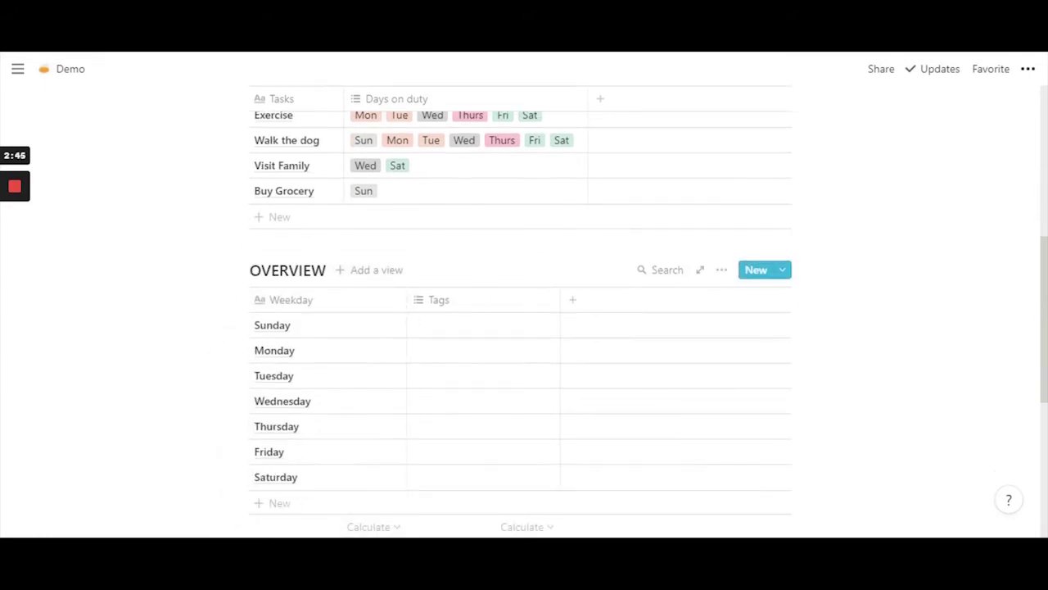
scroll(521, 328, up, 2)
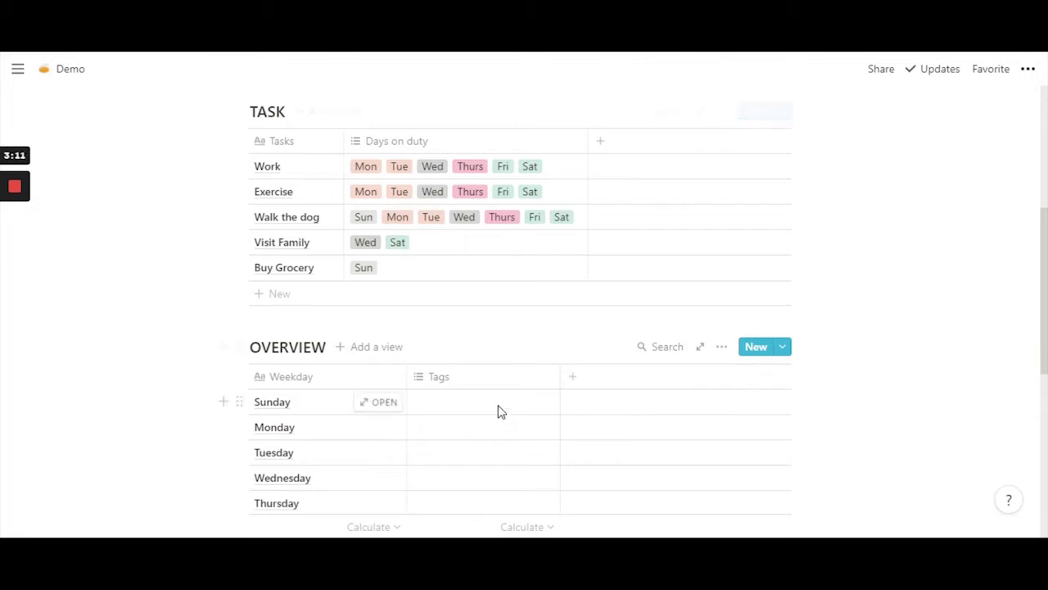
- Narrow the Weekday column of the OVERVIEW table slightly further
drag(406, 376, 385, 376)
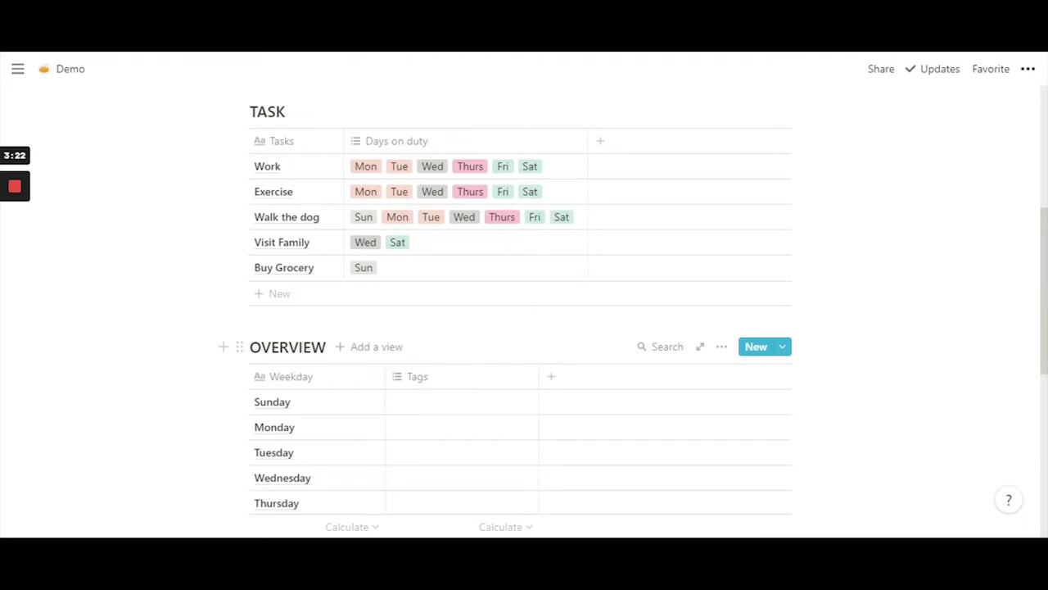
click(428, 385)
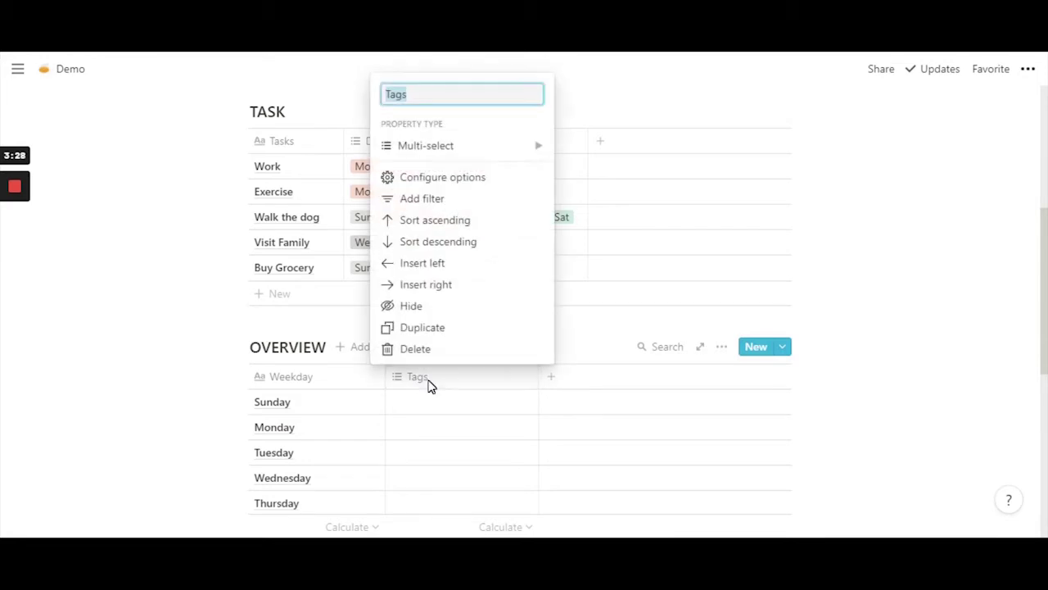
click(428, 382)
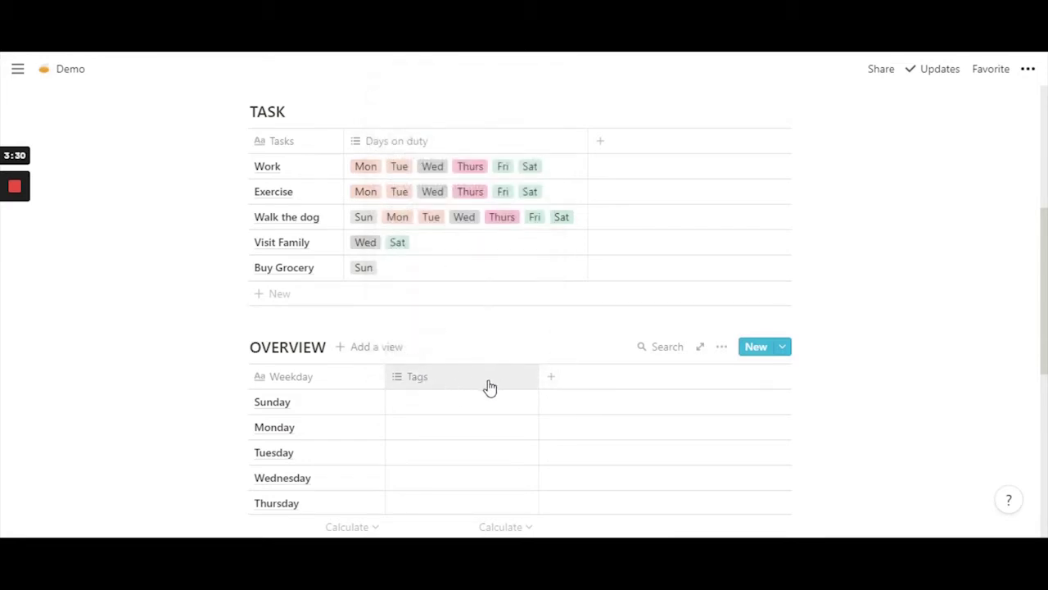
click(456, 380)
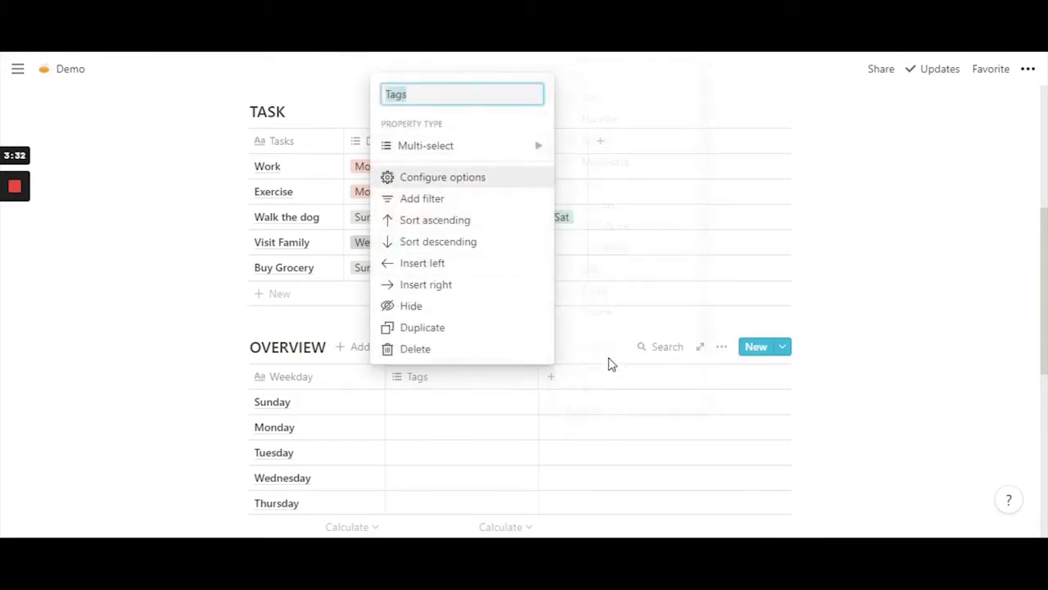
click(567, 391)
- Change the OVERVIEW table's Tags column to a relation linked to the TASK database on the Demo page
click(418, 381)
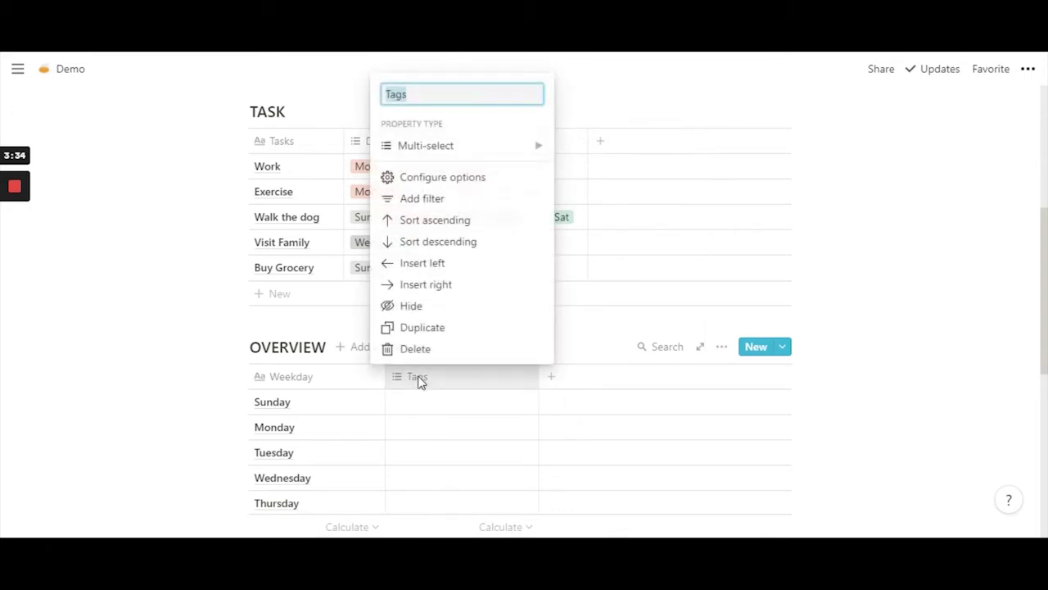
mouse_move(438, 146)
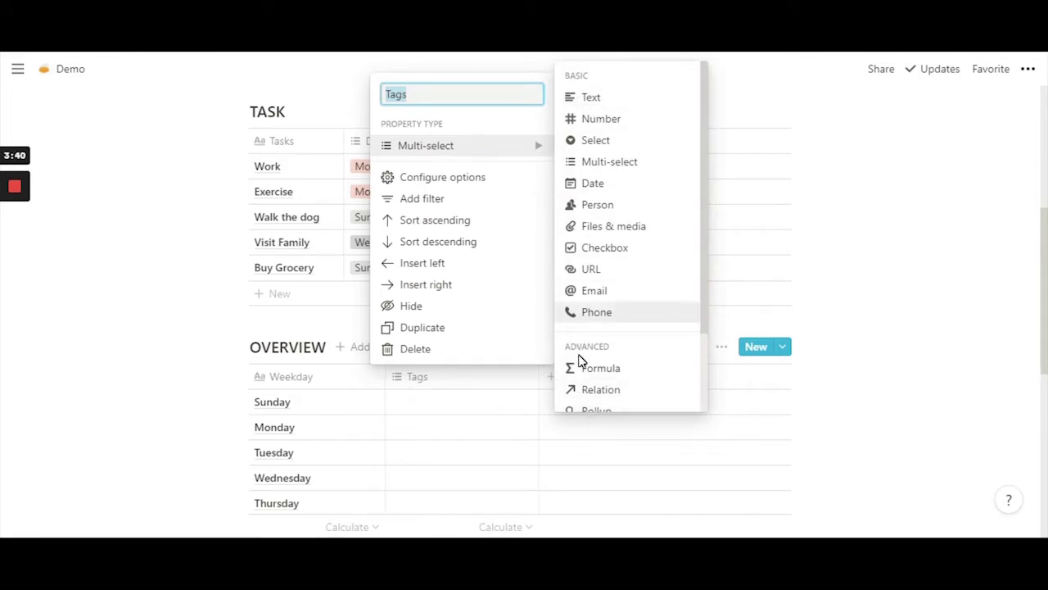
scroll(622, 303, down, 3)
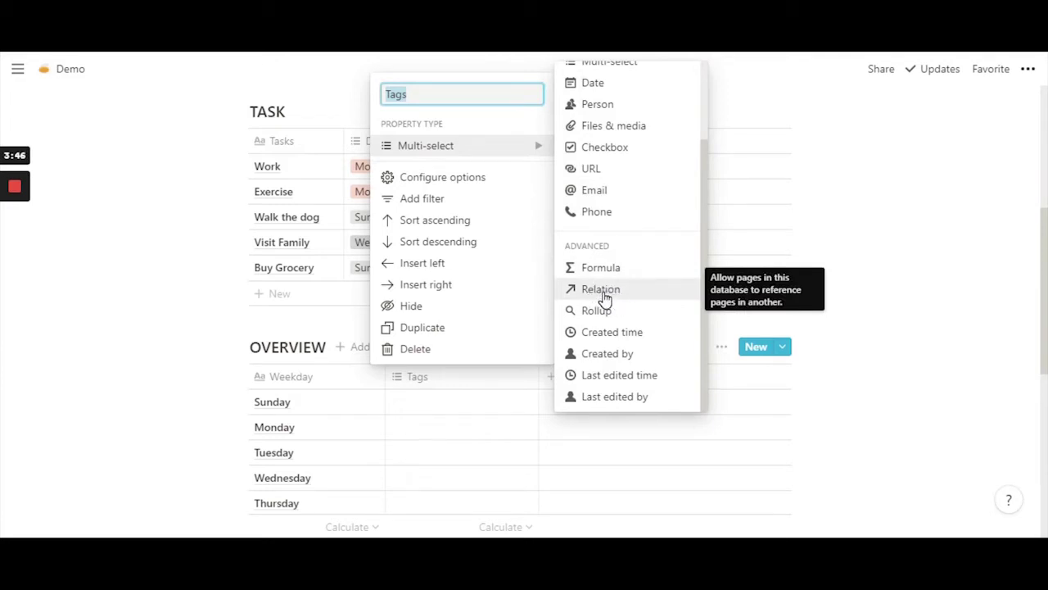
click(618, 293)
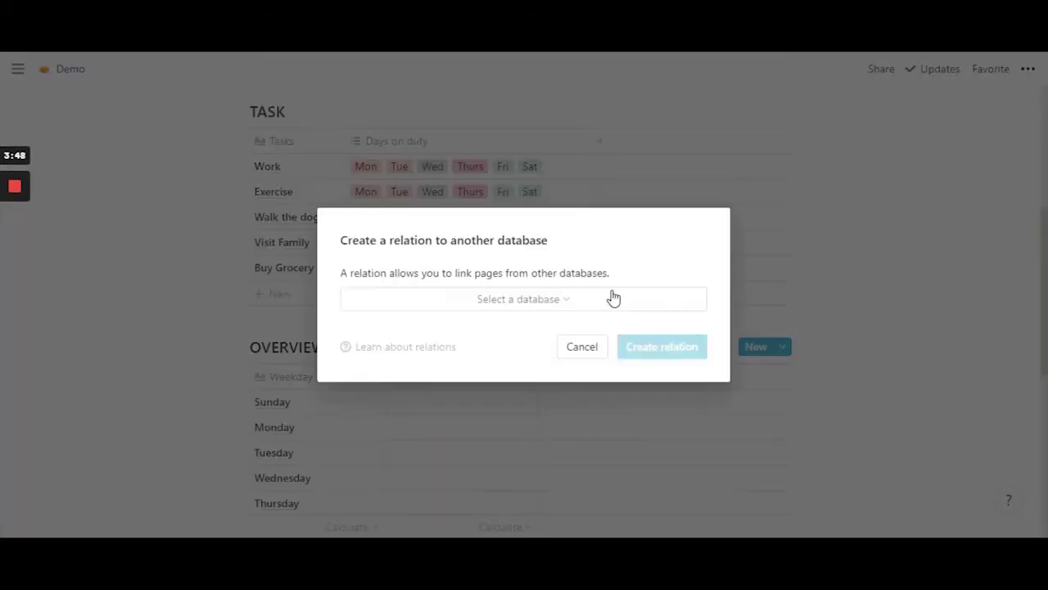
click(547, 309)
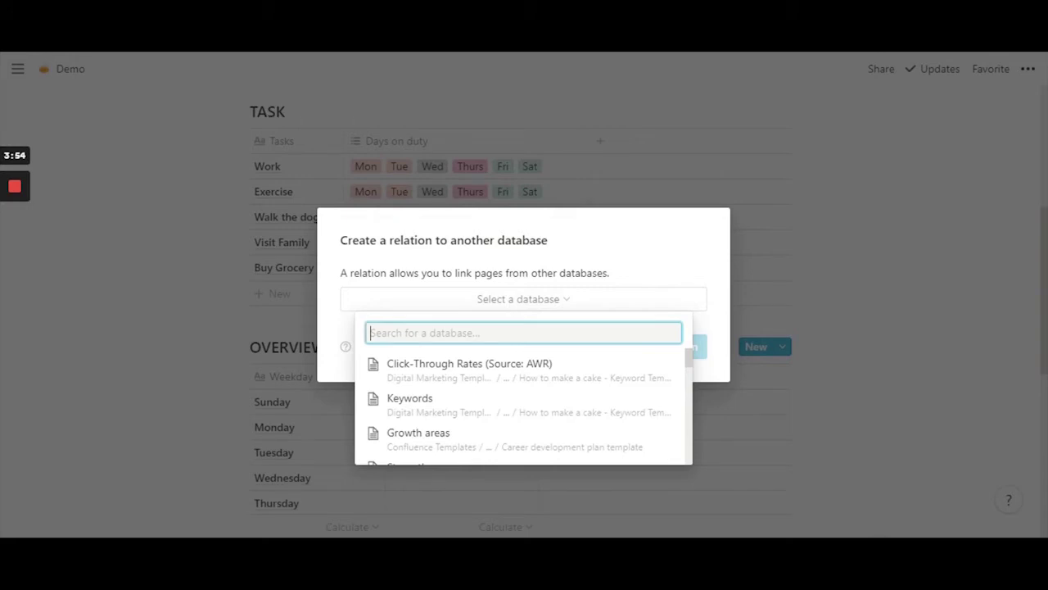
text(ta)
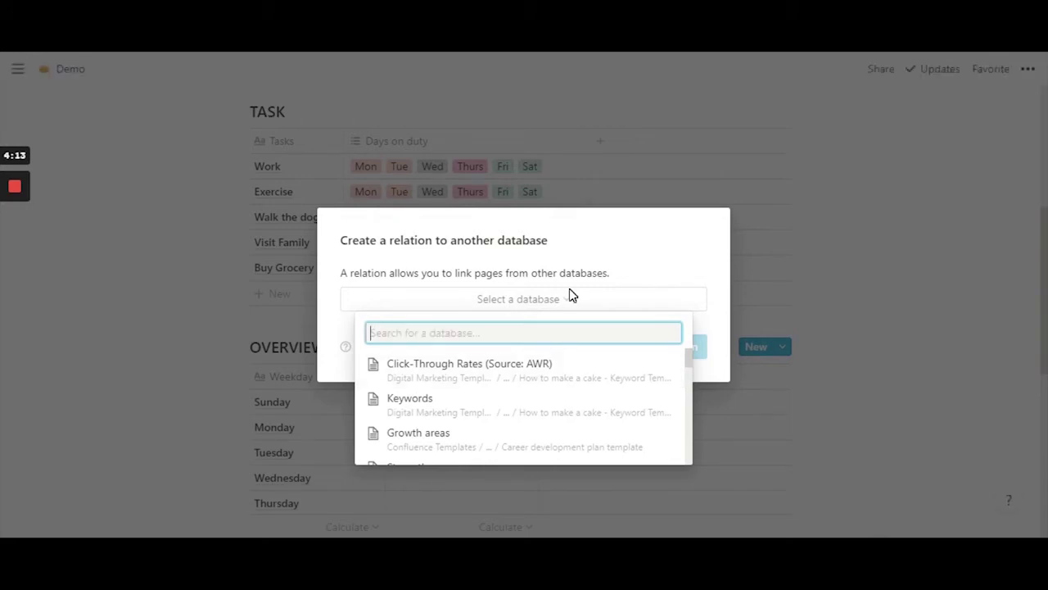
text(tas)
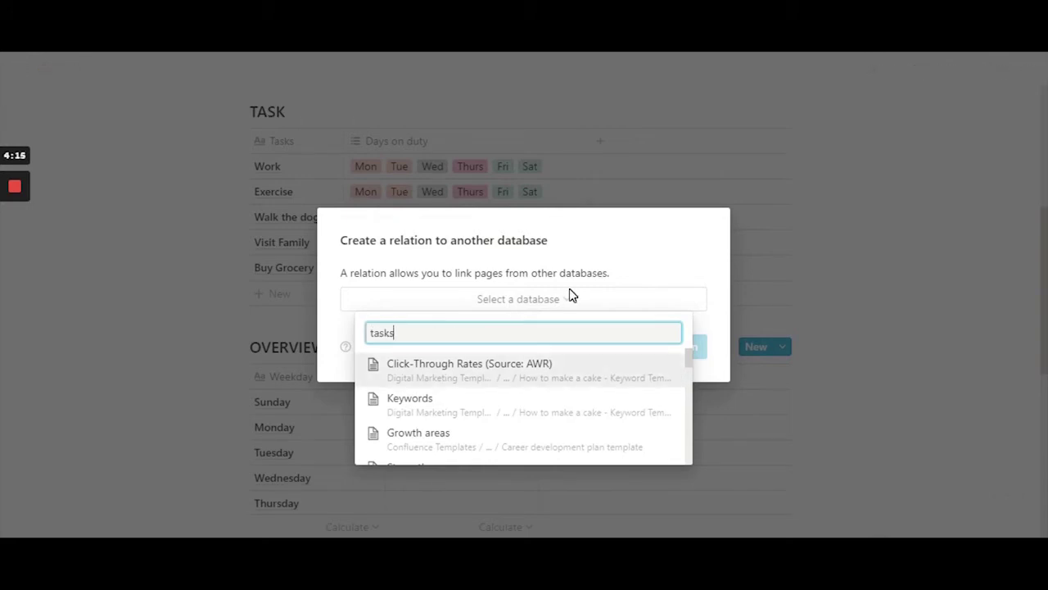
text(ks)
key(BackSpace)
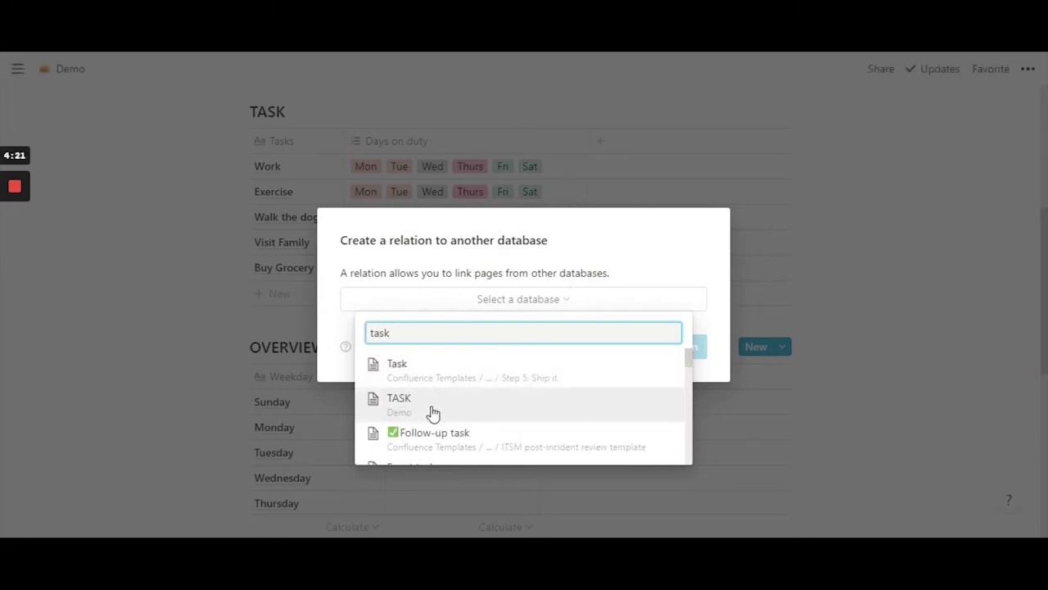
click(495, 409)
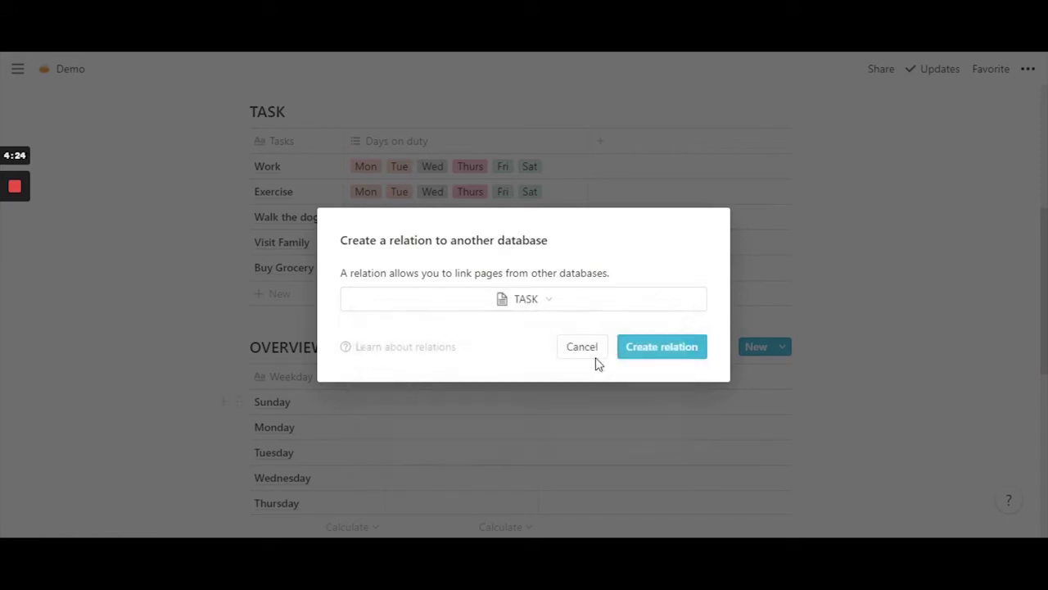
click(662, 357)
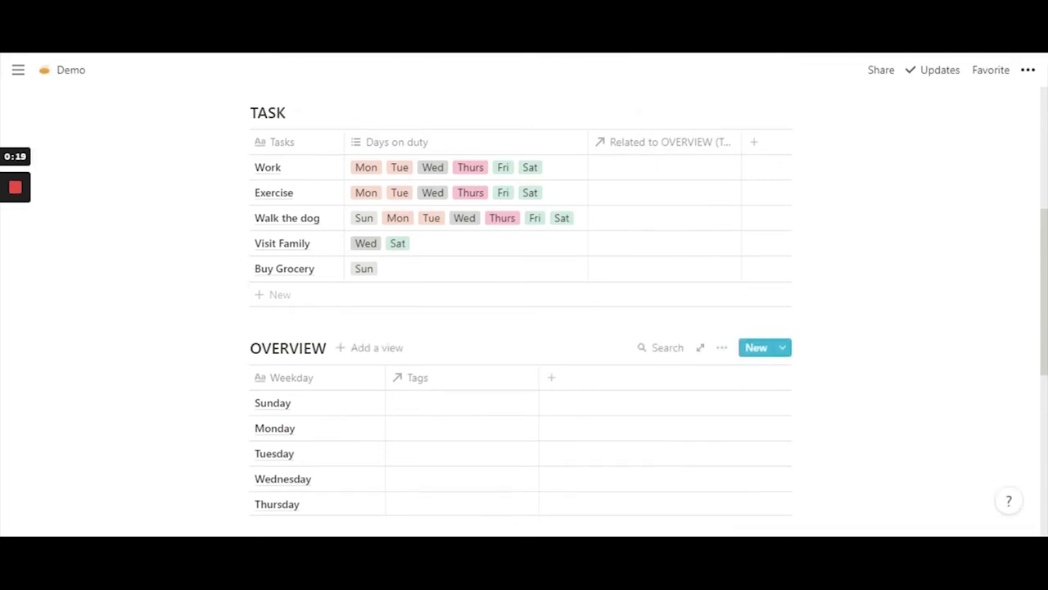
- Rename the OVERVIEW table's Tags relation column as "Tasks for the week"
click(451, 379)
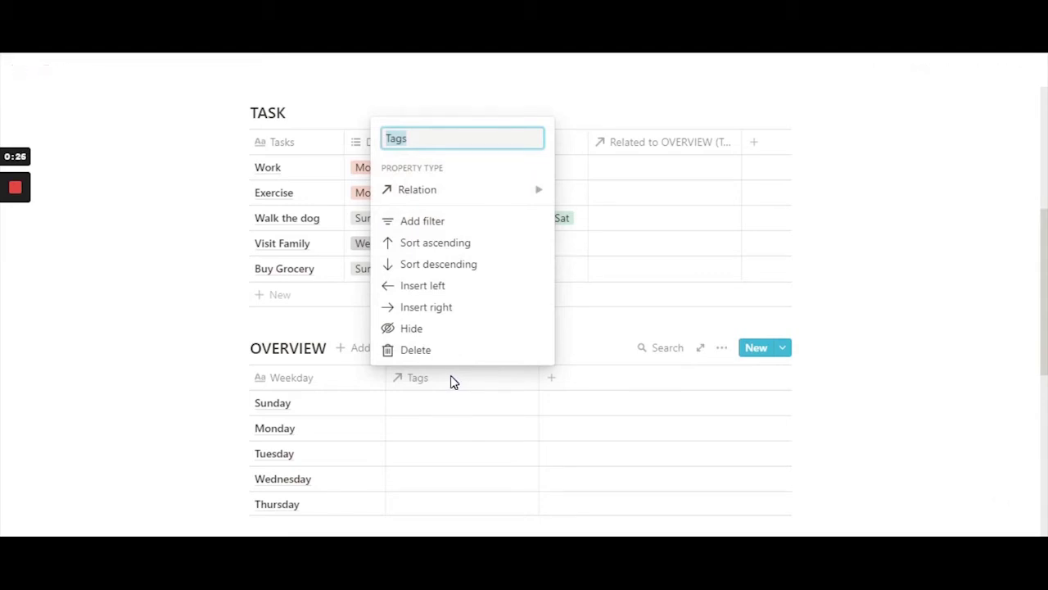
text(T)
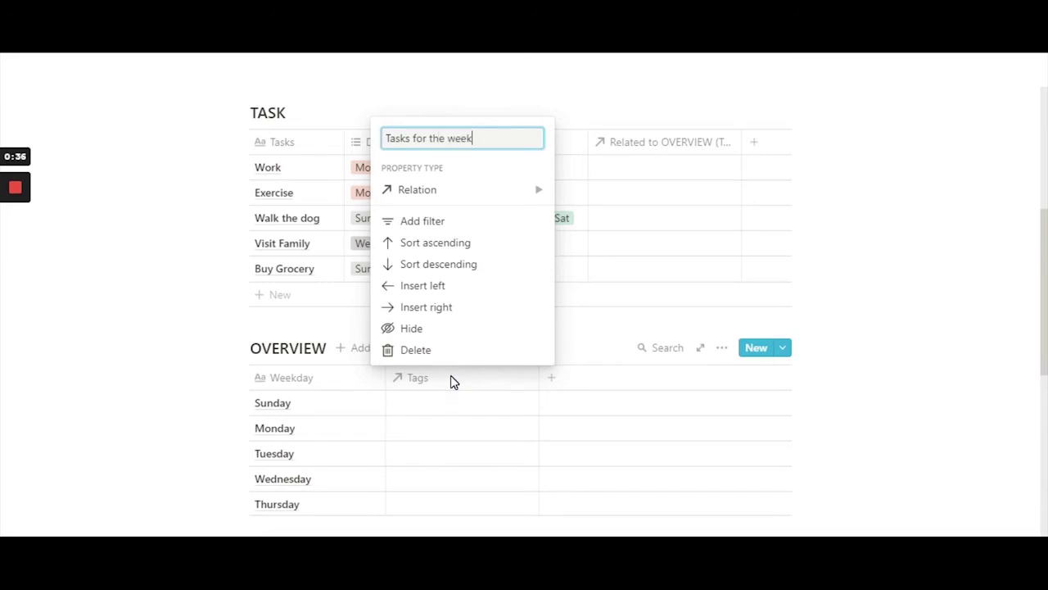
key(Return)
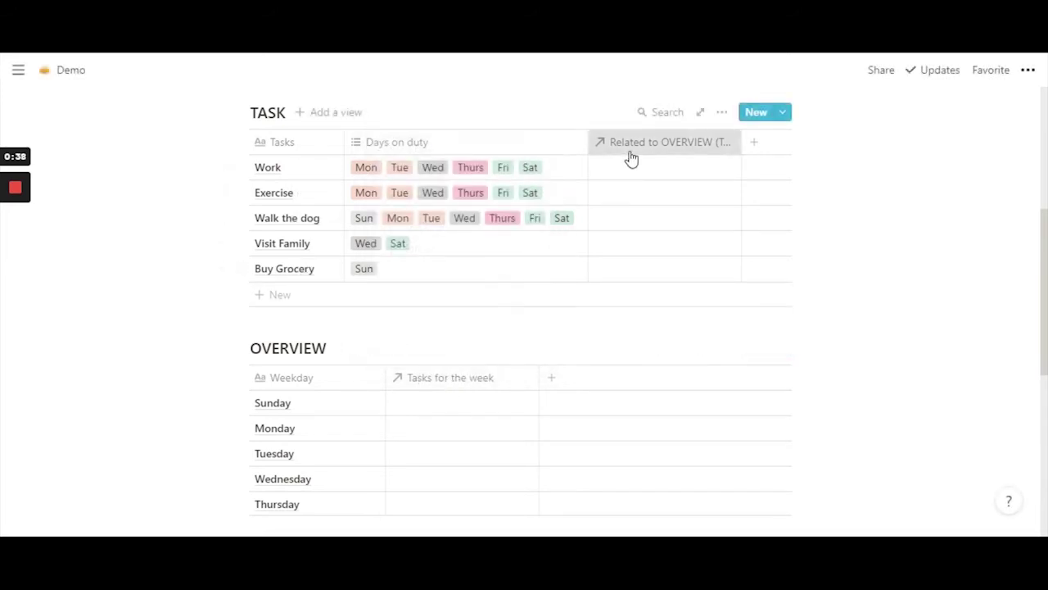
- Rename the TASK table's new relation column as "Overview of the week"
click(631, 143)
text(Over)
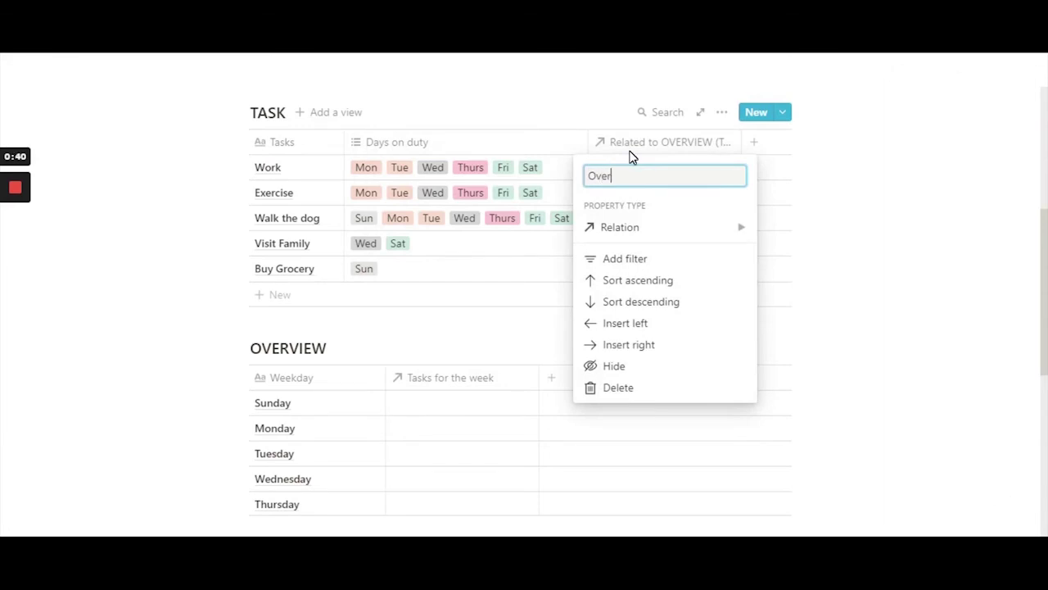
text(view of the week)
key(Return)
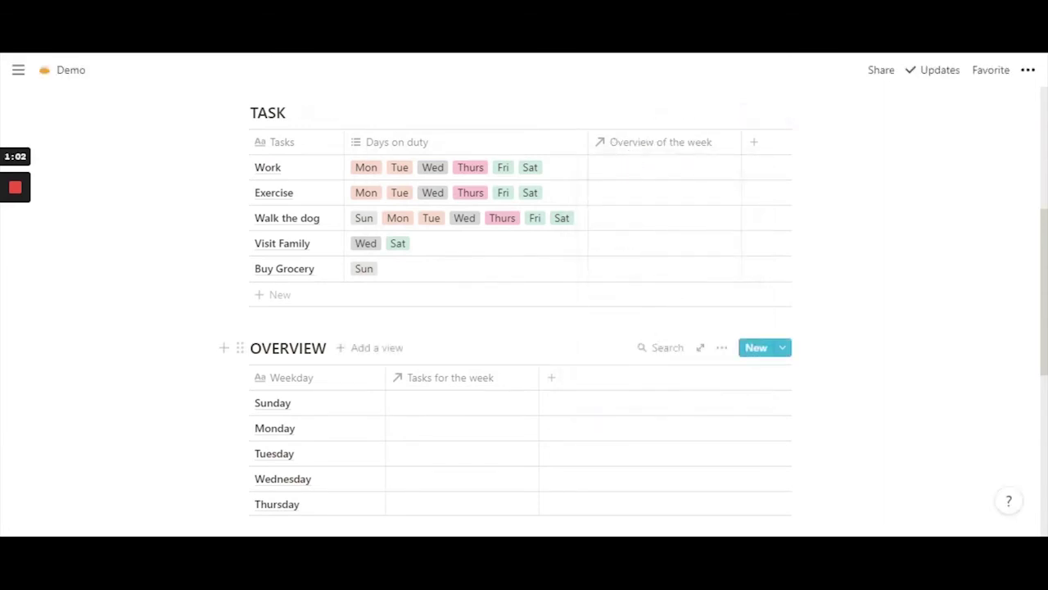
- Link the Buy Grocery task to Sunday in the Tasks for the week column
click(418, 409)
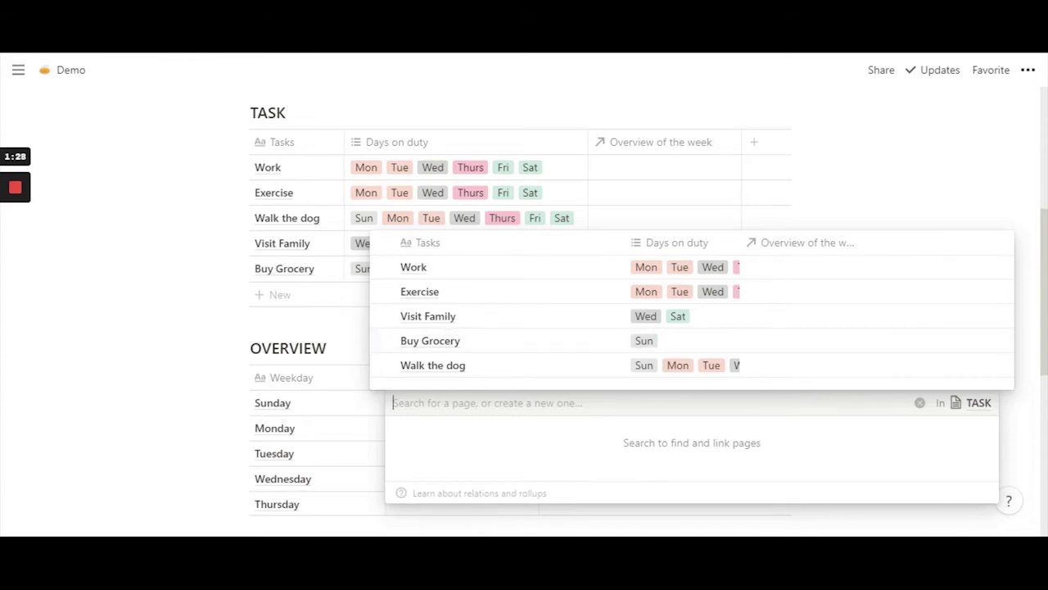
key(Escape)
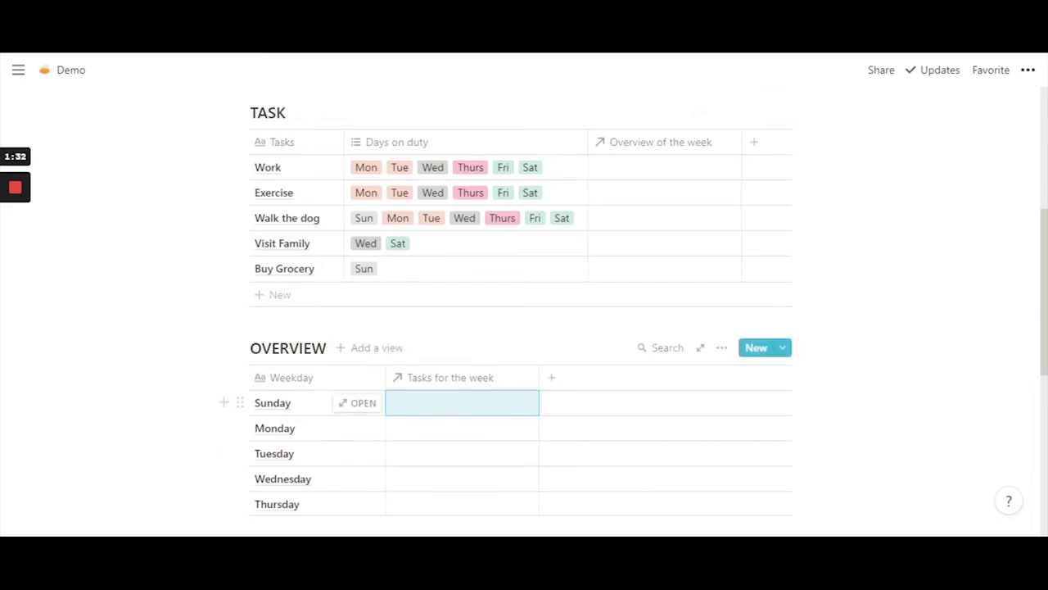
key(Return)
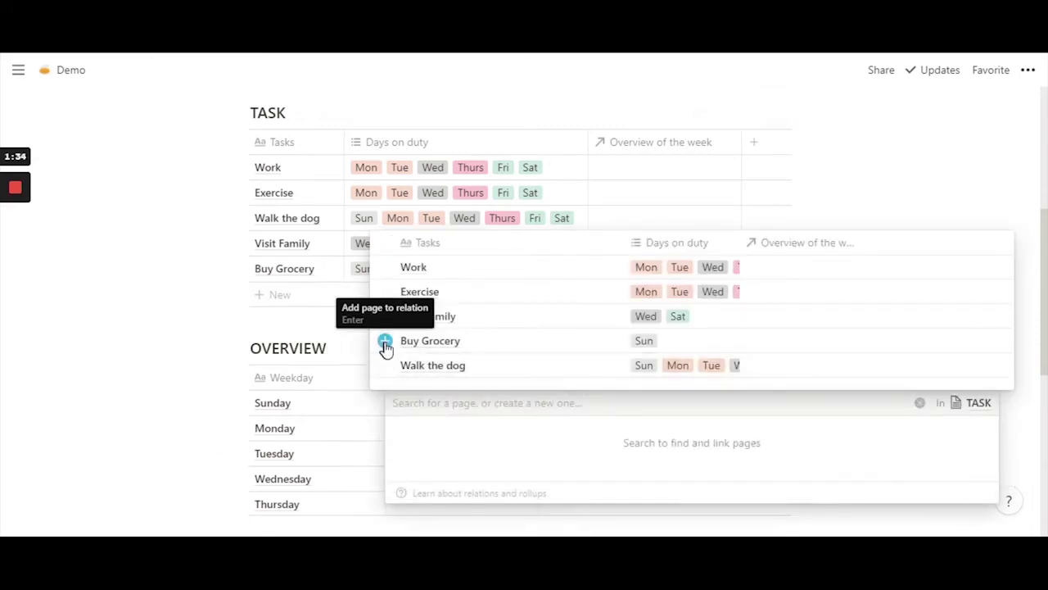
click(386, 344)
click(217, 413)
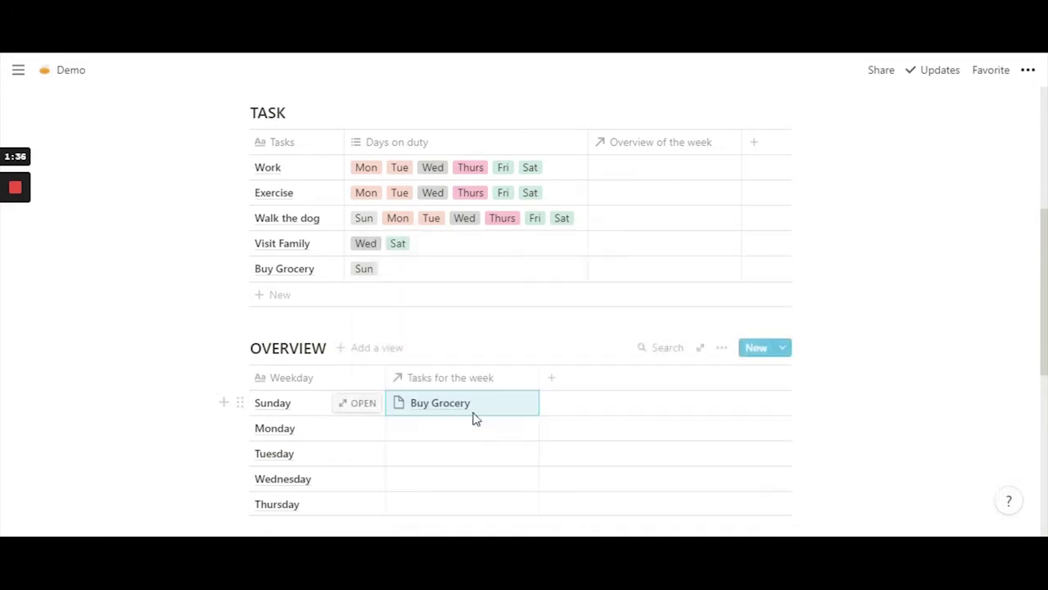
- Link Work, Exercise and Walk the dog to Monday in the Tasks for the week column
scroll(467, 393, down, 2)
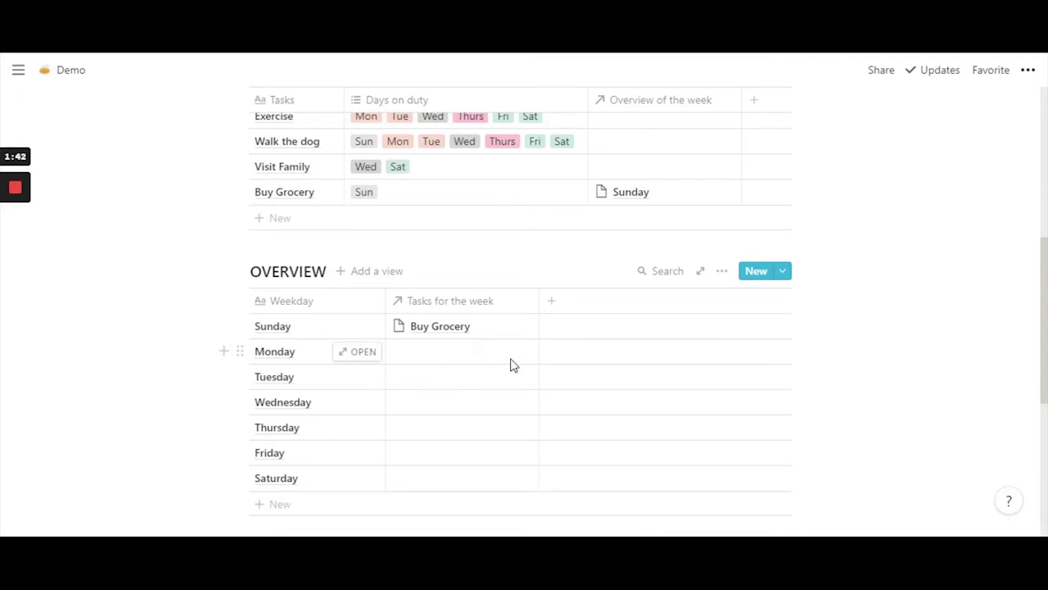
click(462, 363)
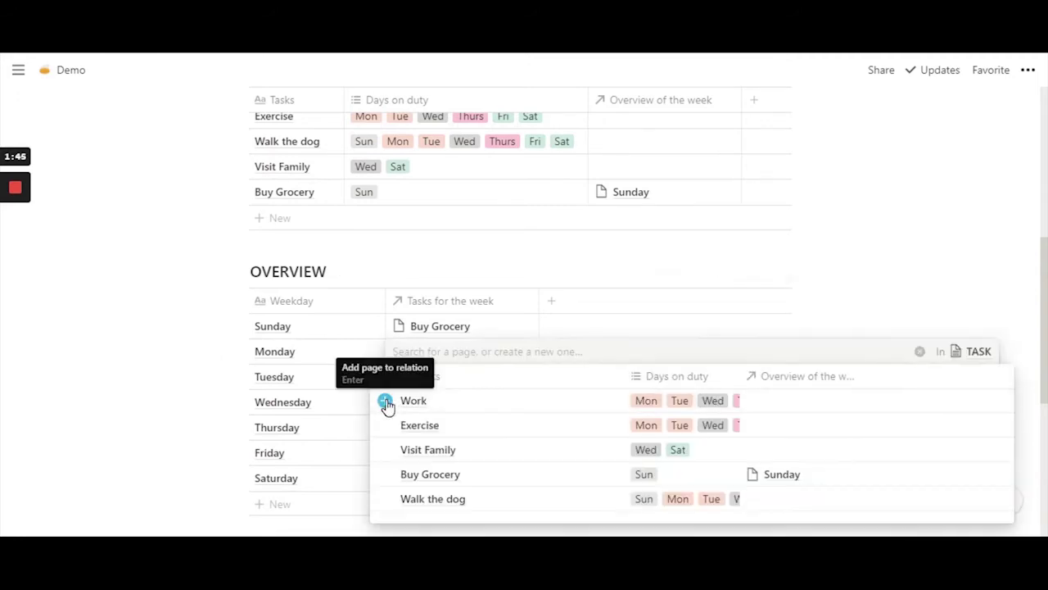
click(385, 425)
click(385, 499)
click(330, 432)
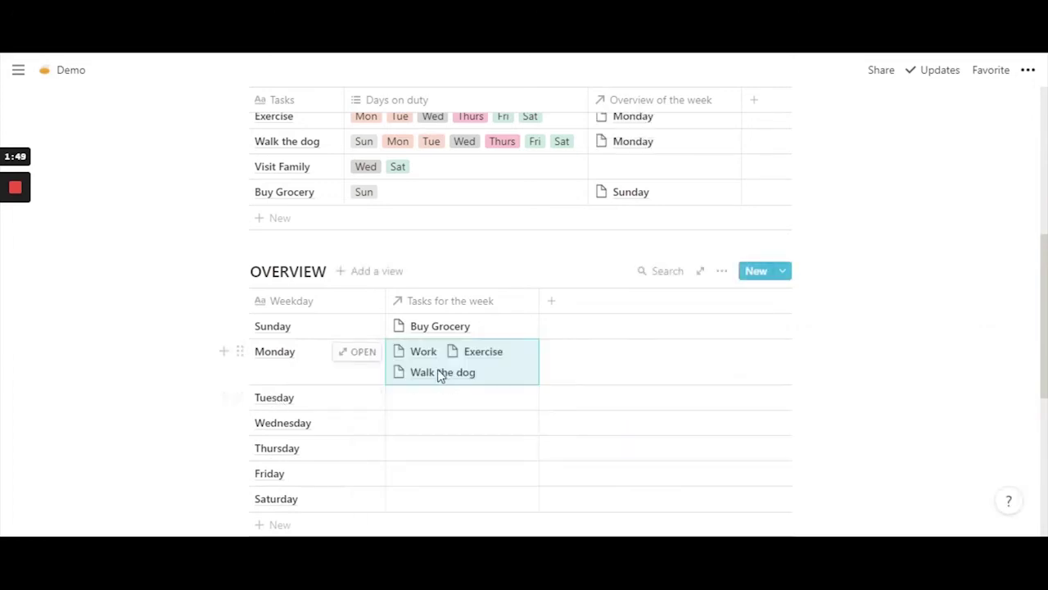
- Link Work, Exercise and Walk the dog to Tuesday in the Tasks for the week column
click(409, 397)
click(385, 263)
click(386, 285)
click(386, 360)
click(306, 368)
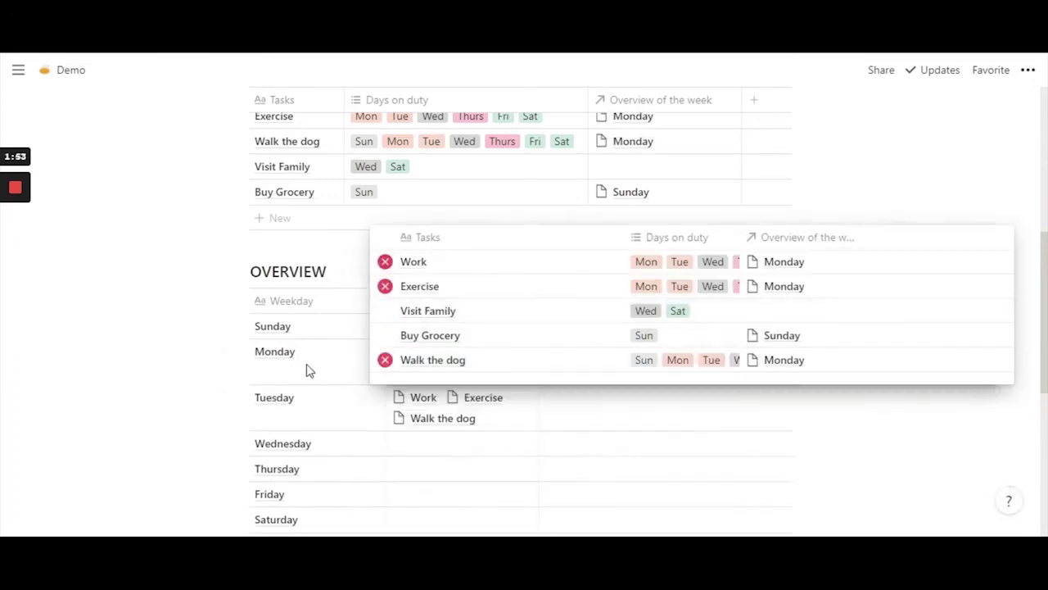
- Link Work, Exercise, Walk the dog and Visit Family to Wednesday in the Tasks for the week column
scroll(223, 424, down, 1)
scroll(412, 311, down, 2)
click(413, 297)
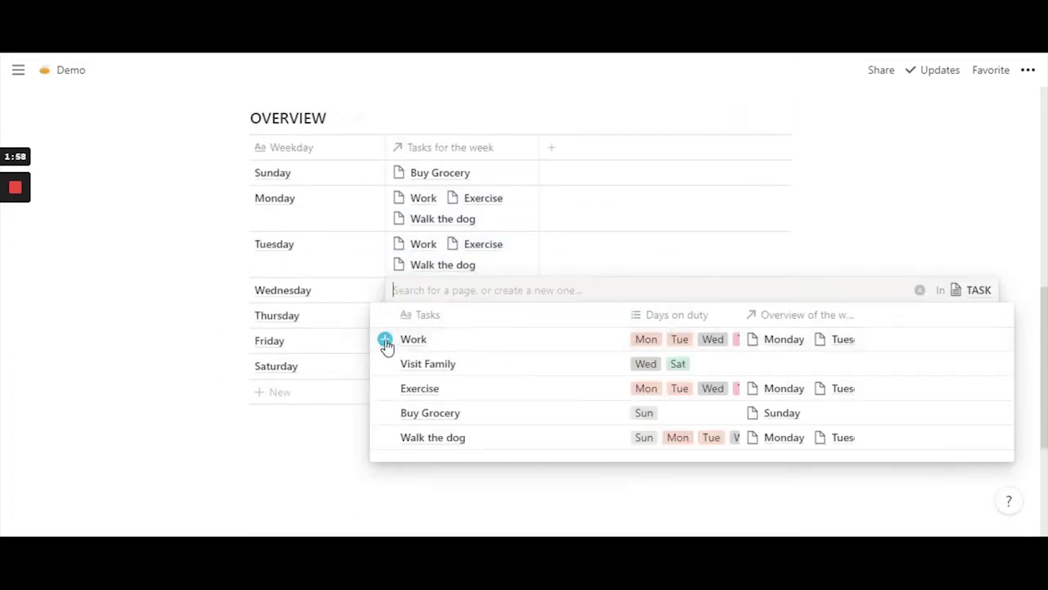
click(384, 339)
click(385, 388)
click(384, 438)
click(385, 364)
key(Escape)
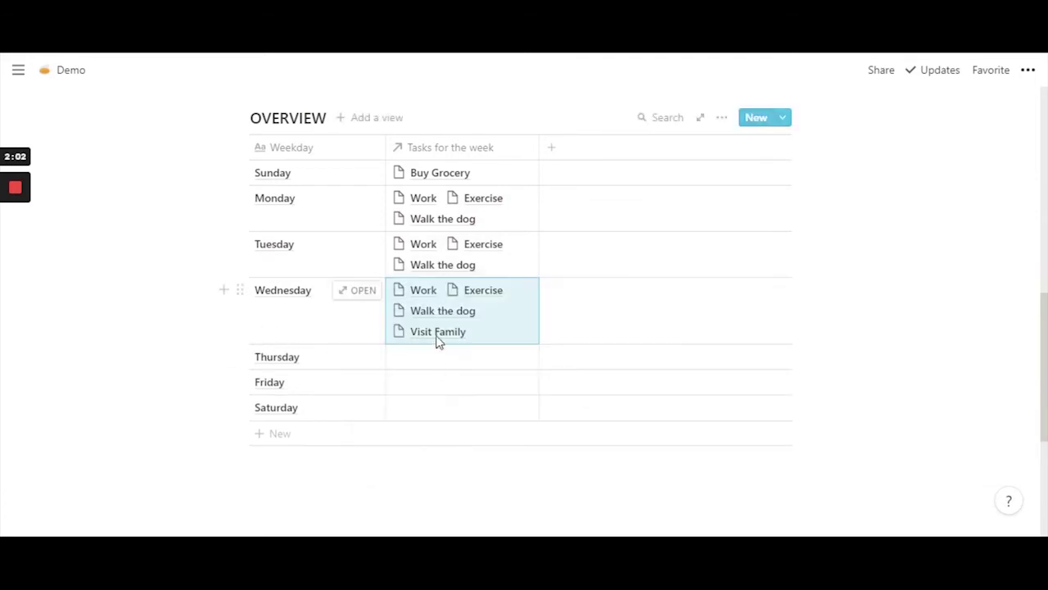
- Link Work, Exercise and Walk the dog to Thursday in the Tasks for the week column
click(426, 357)
click(384, 406)
click(385, 453)
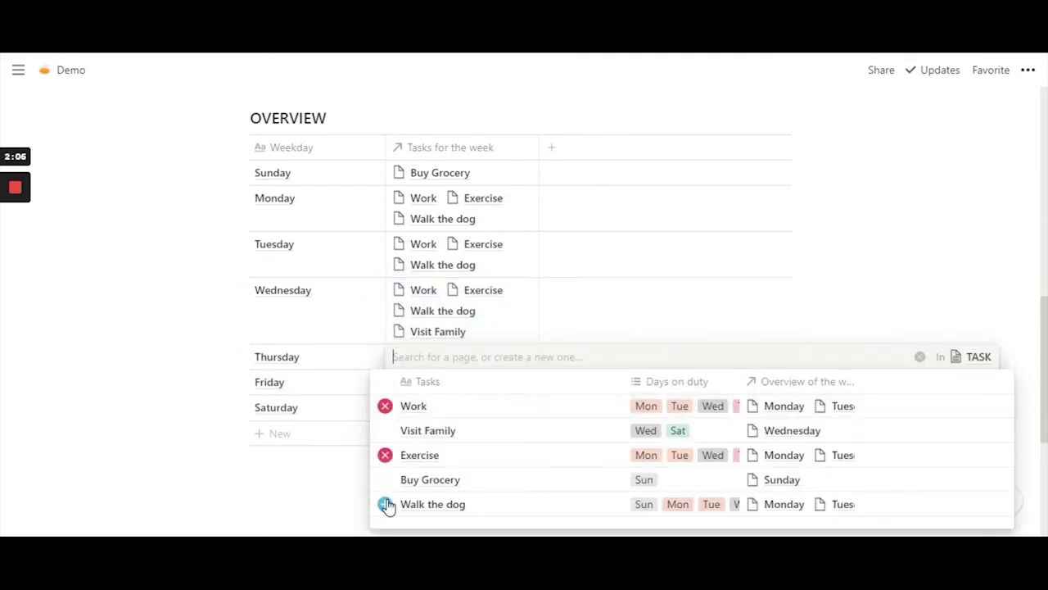
click(386, 503)
key(Escape)
- Link Work, Exercise and Walk the dog to Friday in the Tasks for the week column
scroll(405, 335, down, 2)
click(405, 347)
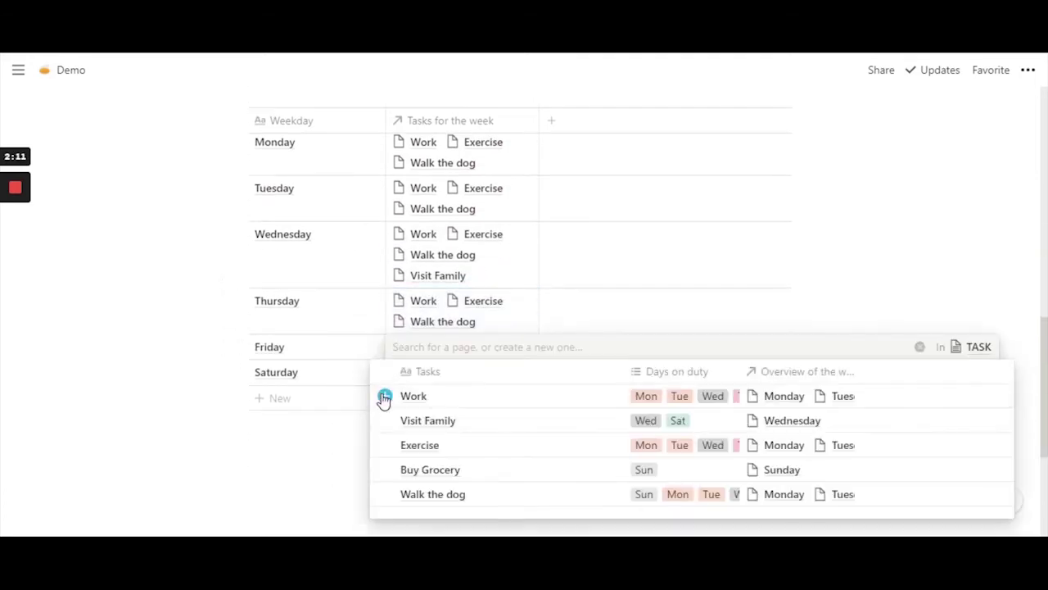
click(385, 396)
click(385, 444)
click(385, 494)
key(Escape)
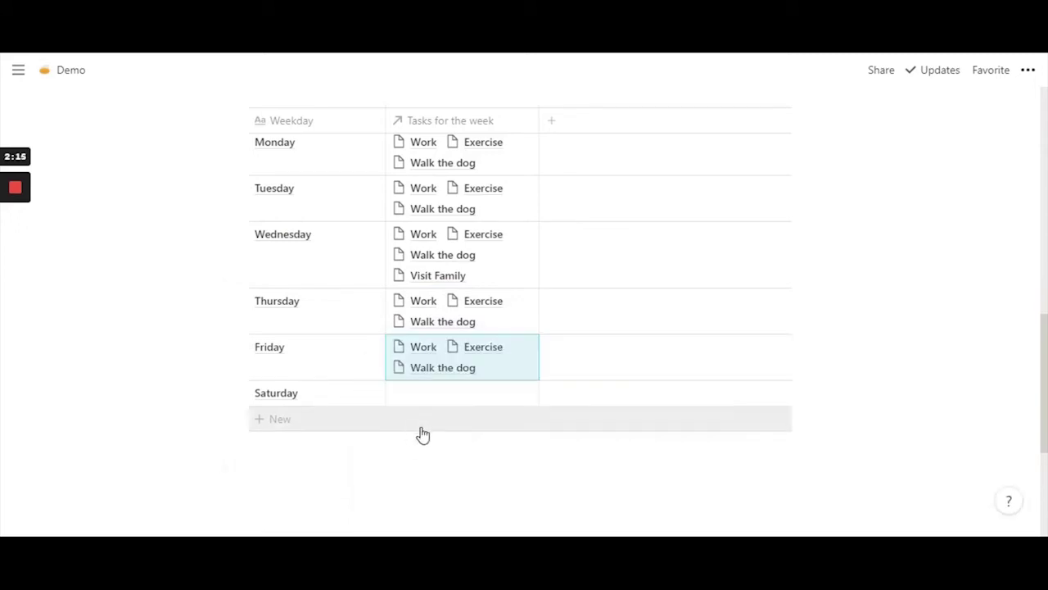
- Link Walk the dog, Exercise and Work to Saturday in the Tasks for the week column
click(428, 393)
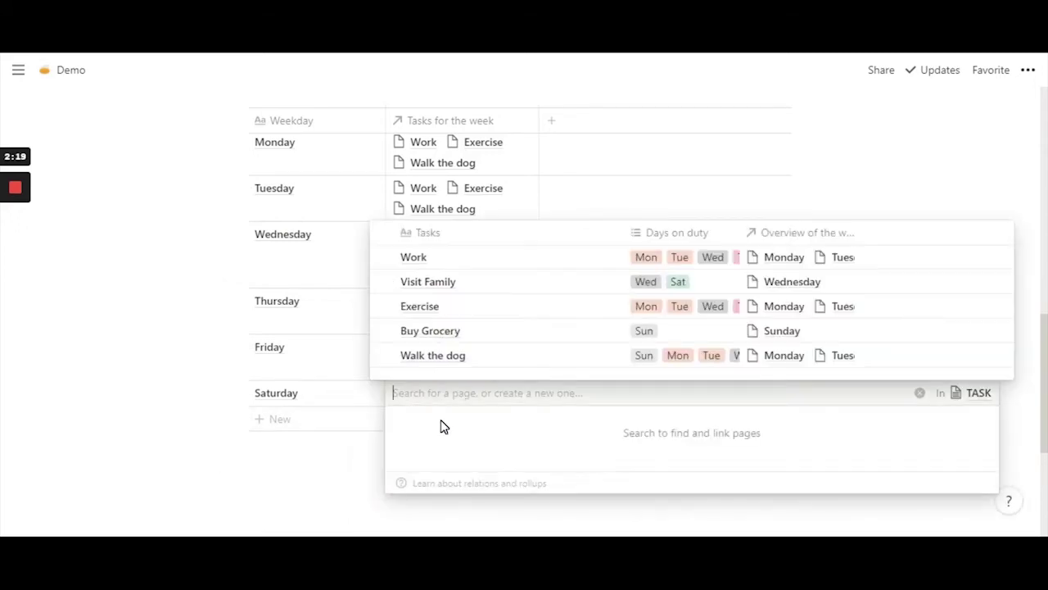
click(385, 354)
click(385, 306)
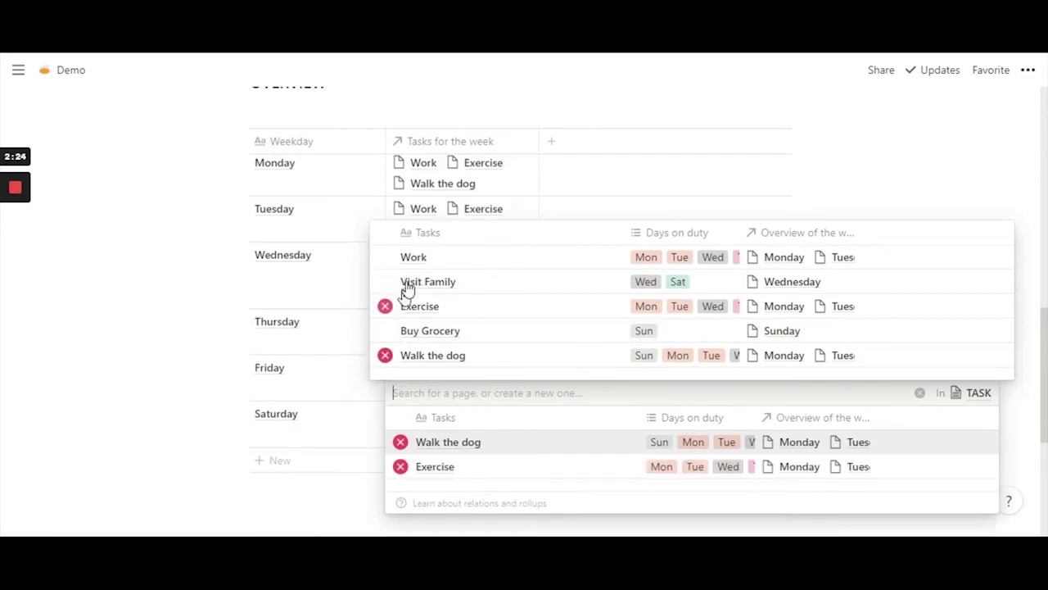
click(385, 256)
key(Escape)
scroll(524, 308, up, 5)
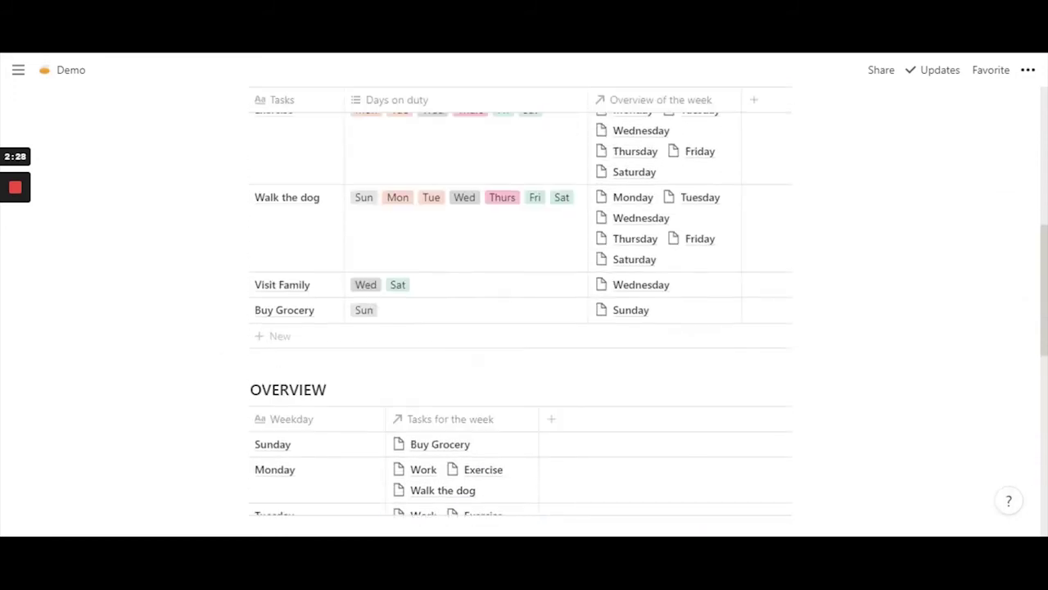
- Link Walk the dog to Sunday in the Tasks for the week column of the OVERVIEW table
scroll(524, 308, down, 3)
scroll(492, 360, down, 2)
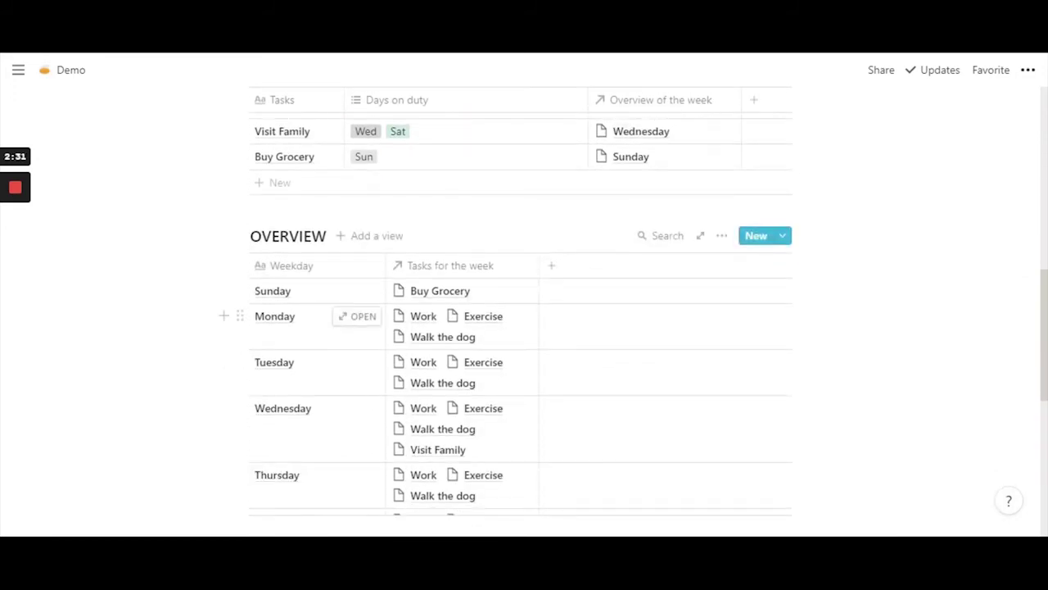
click(492, 299)
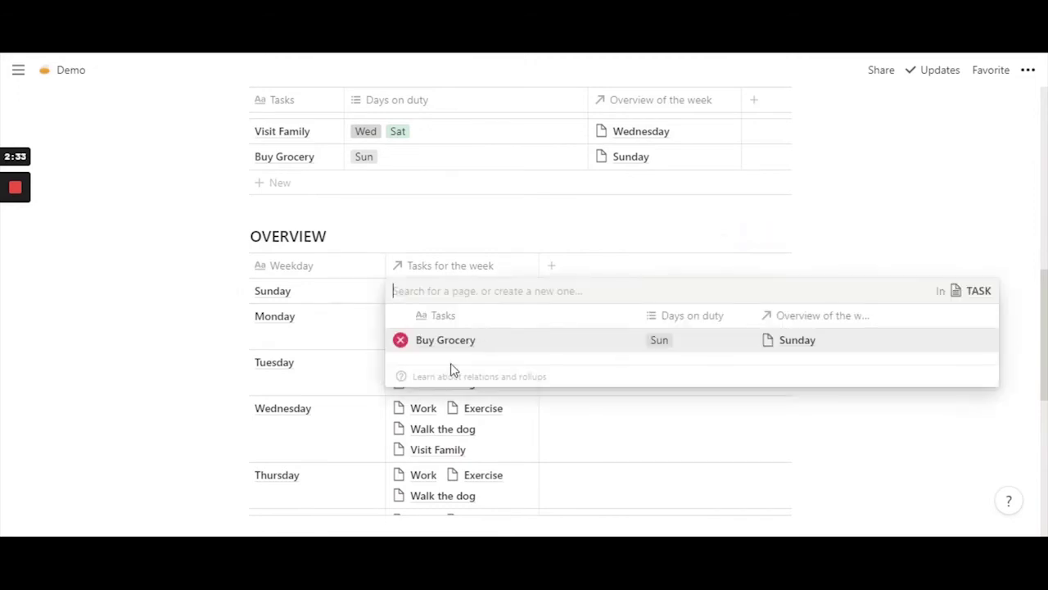
text(wal)
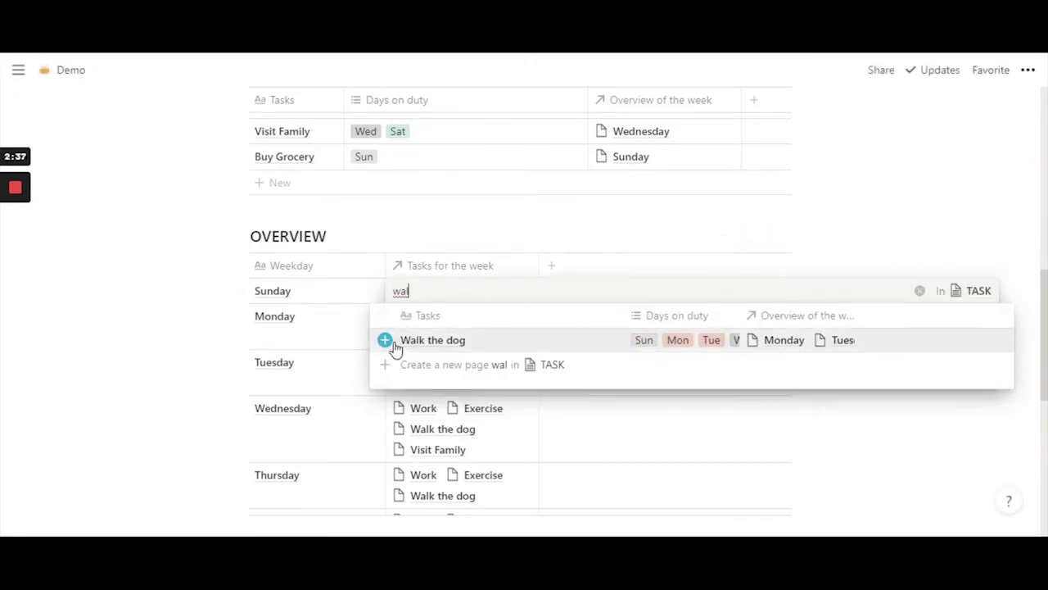
click(384, 342)
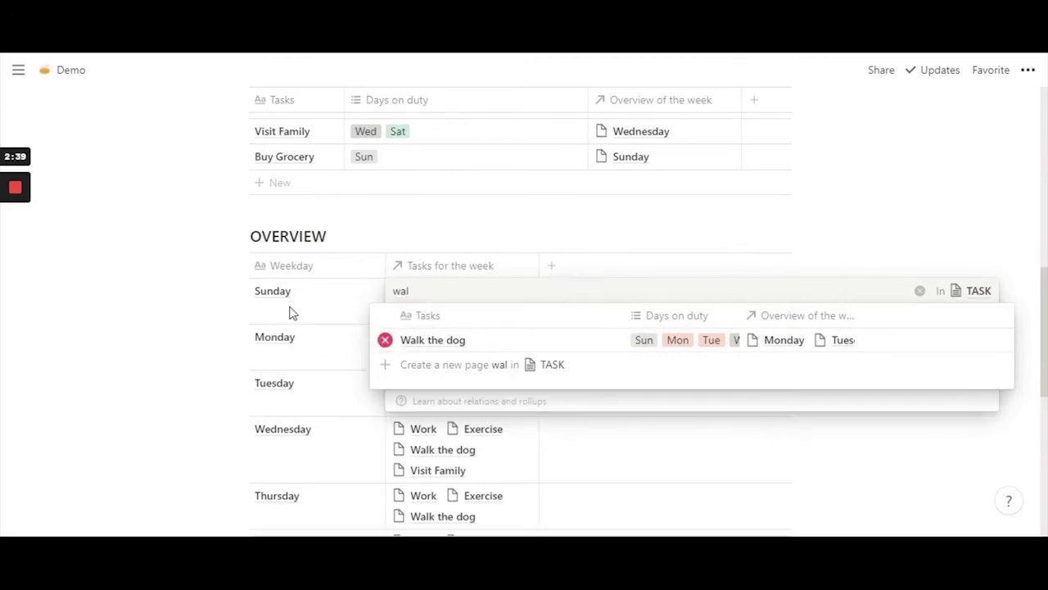
click(281, 292)
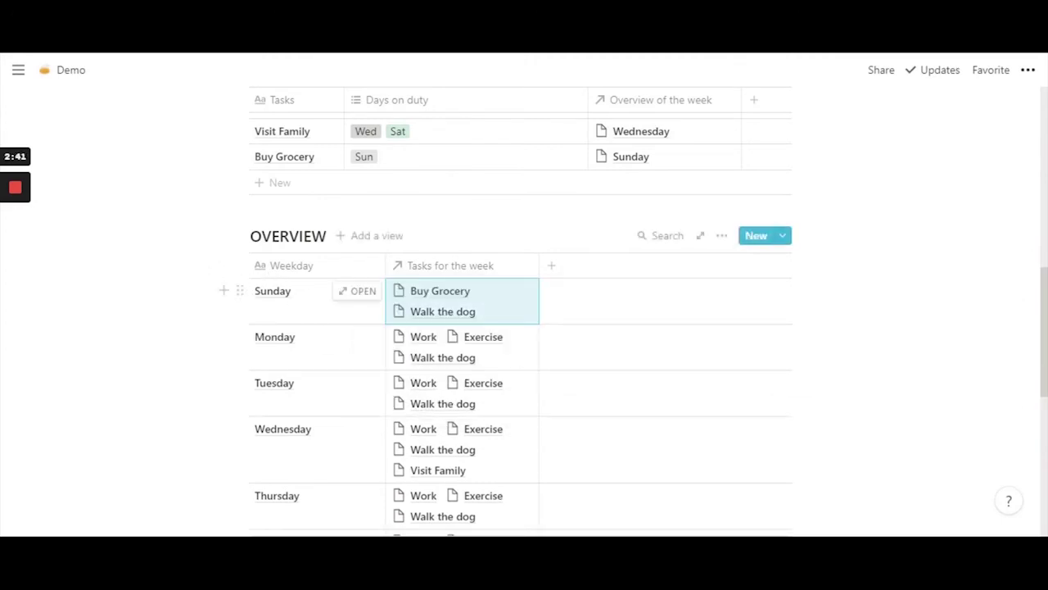
- Link Visit Family to Saturday in the Tasks for the week column of the OVERVIEW table
scroll(427, 348, up, 2)
scroll(592, 327, up, 6)
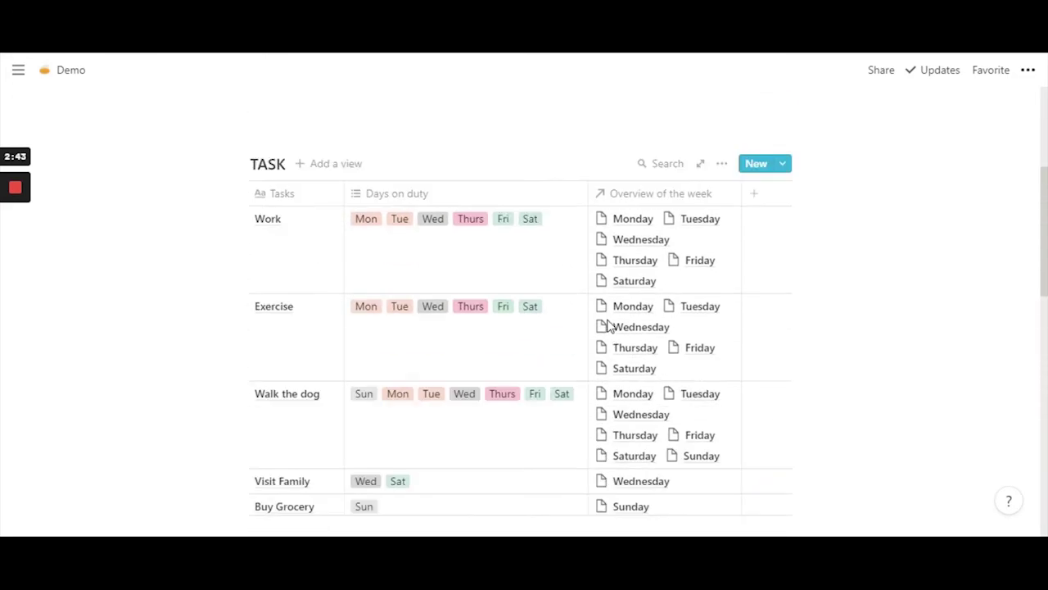
scroll(628, 331, down, 1)
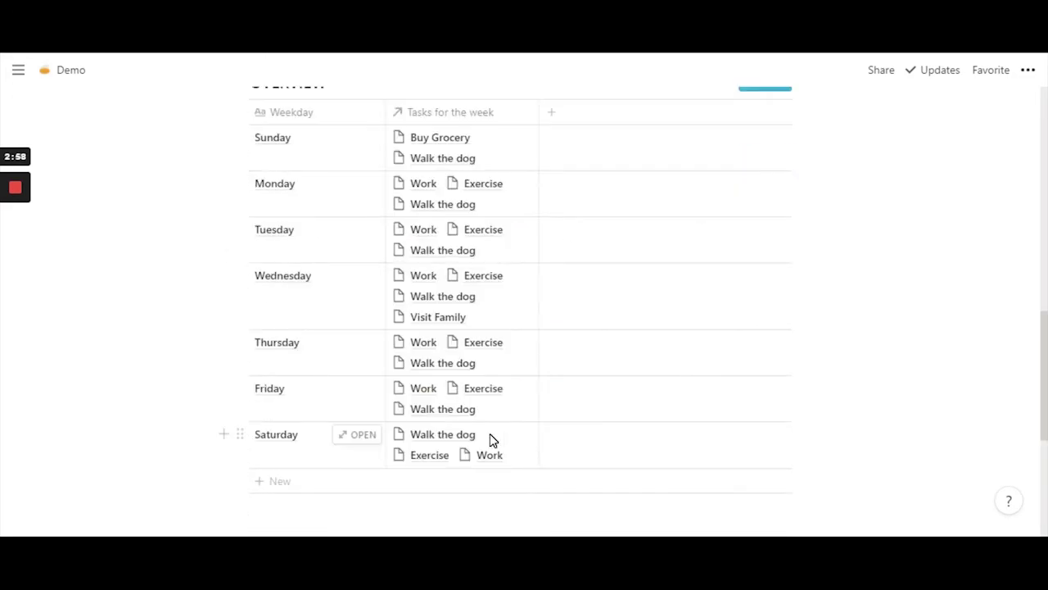
click(492, 441)
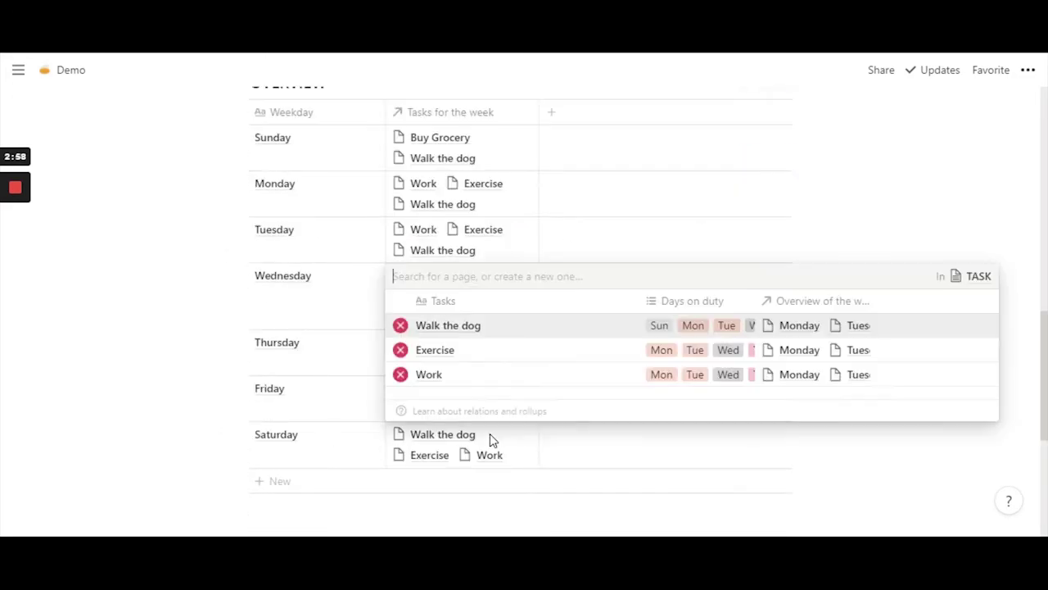
text(vis)
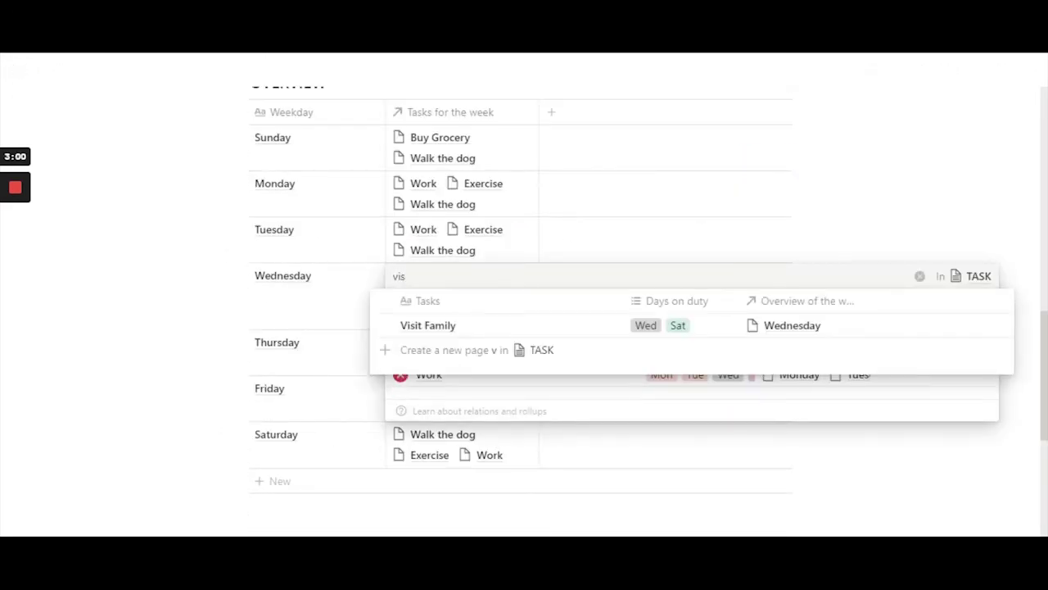
click(386, 326)
click(171, 325)
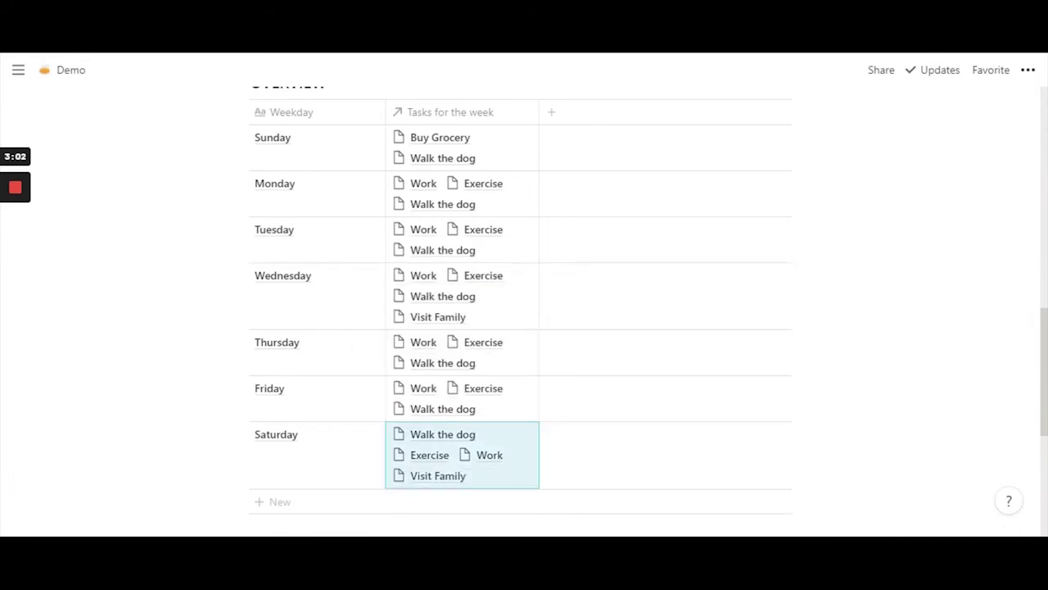
- Compare the weekday links in the TASK table with the tasks assigned to each day in the OVERVIEW table
scroll(347, 344, up, 2)
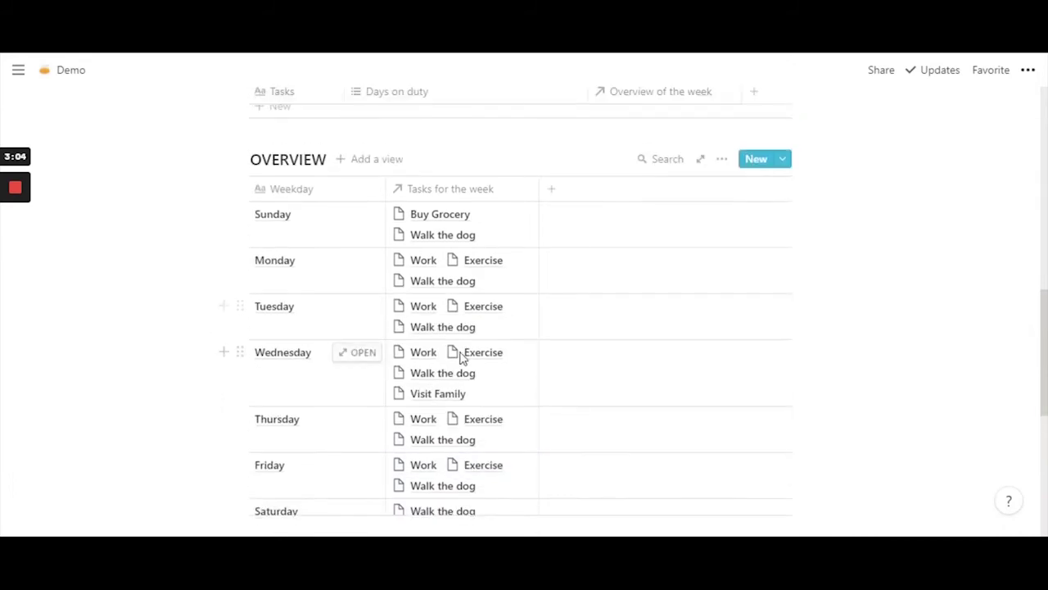
scroll(461, 355, down, 2)
scroll(597, 361, up, 10)
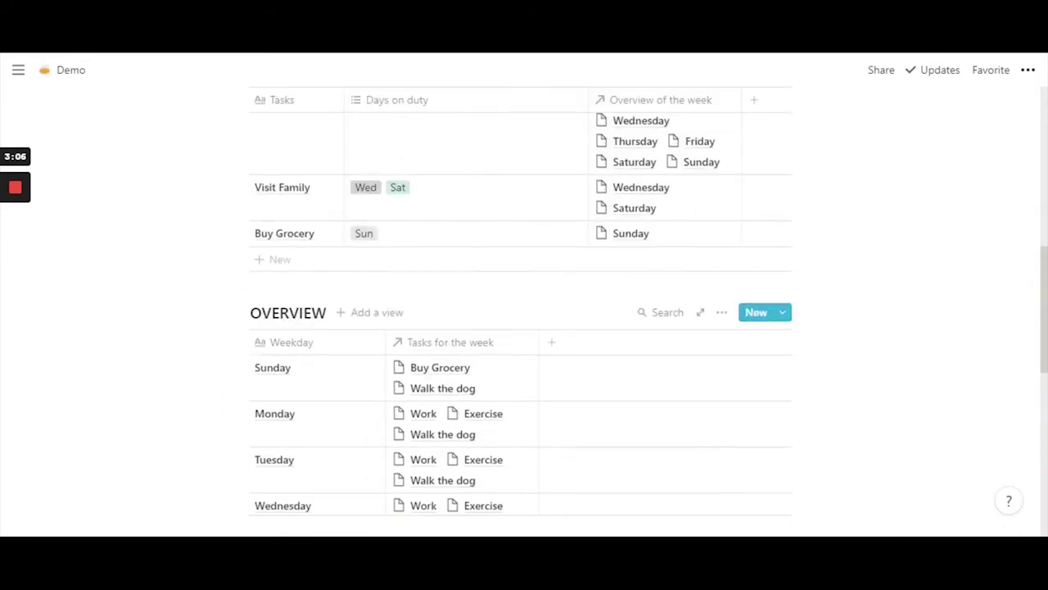
scroll(598, 361, down, 1)
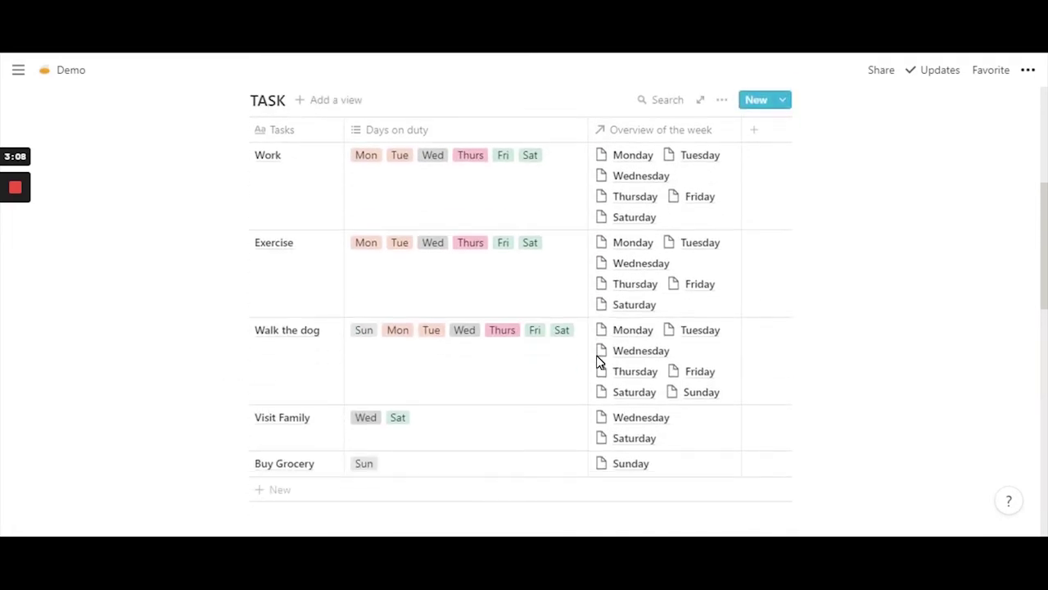
scroll(531, 381, down, 7)
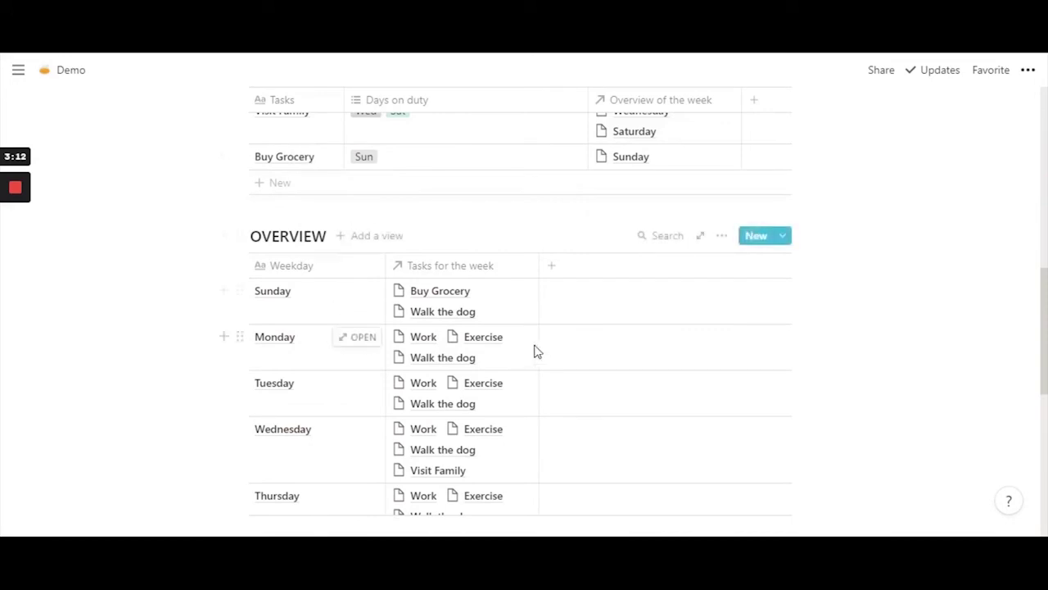
scroll(536, 351, down, 4)
scroll(516, 409, up, 2)
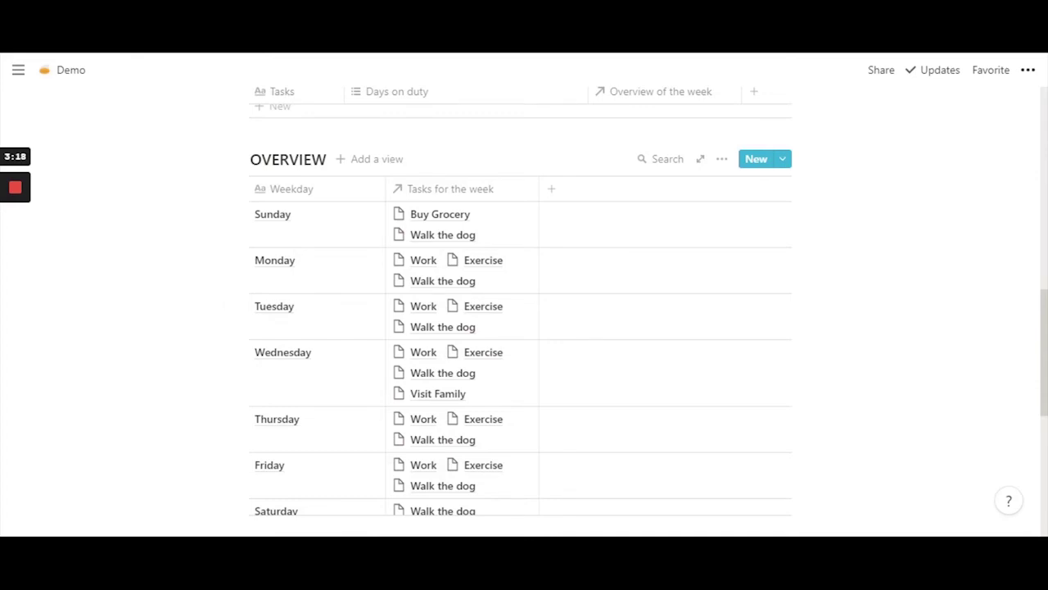
- Hide the Overview of the week relation column in the TASK table
scroll(311, 105, up, 10)
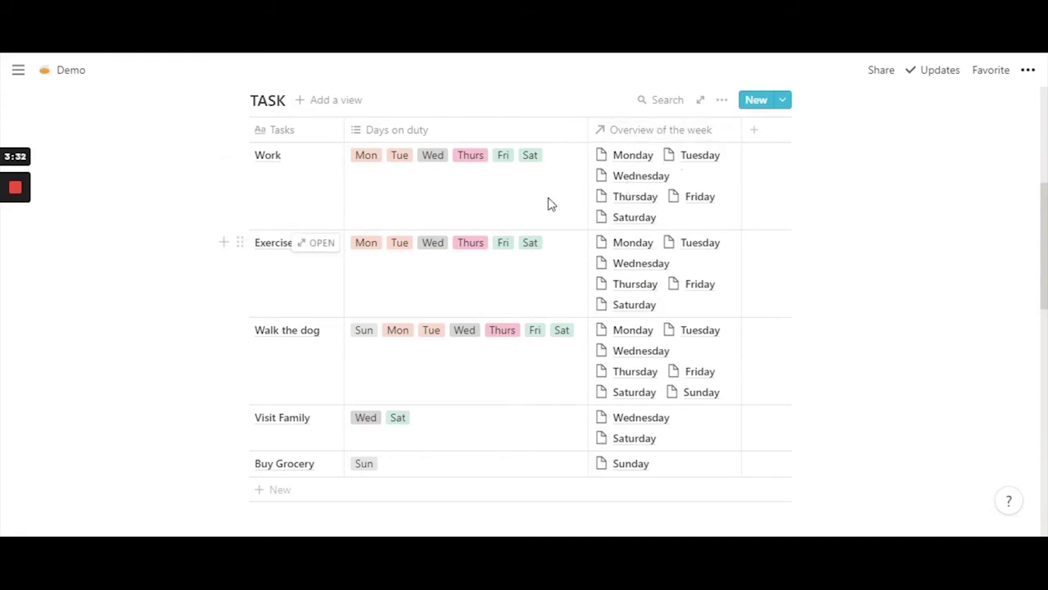
click(634, 136)
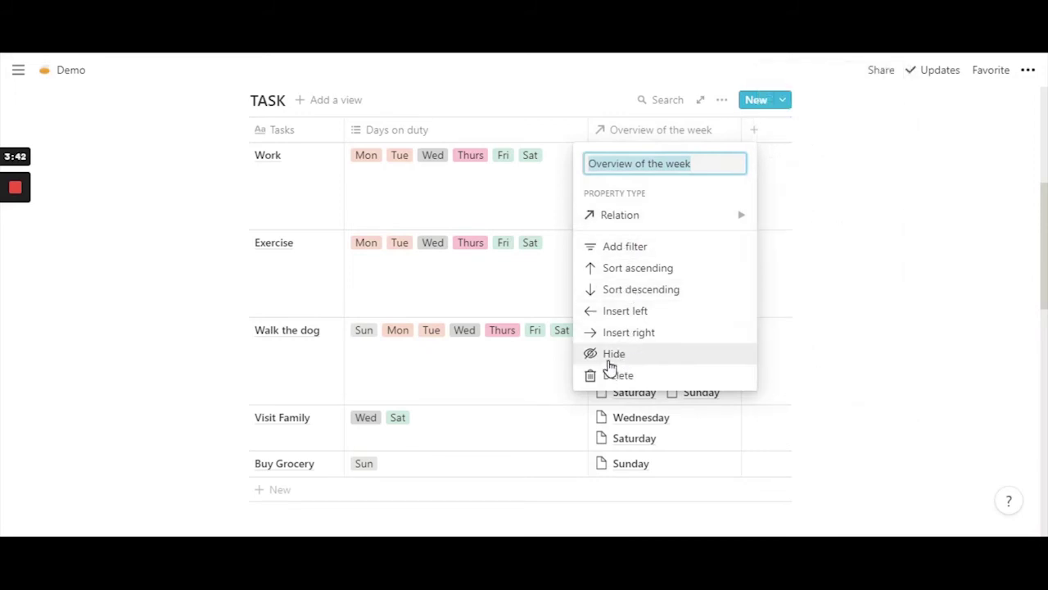
click(652, 362)
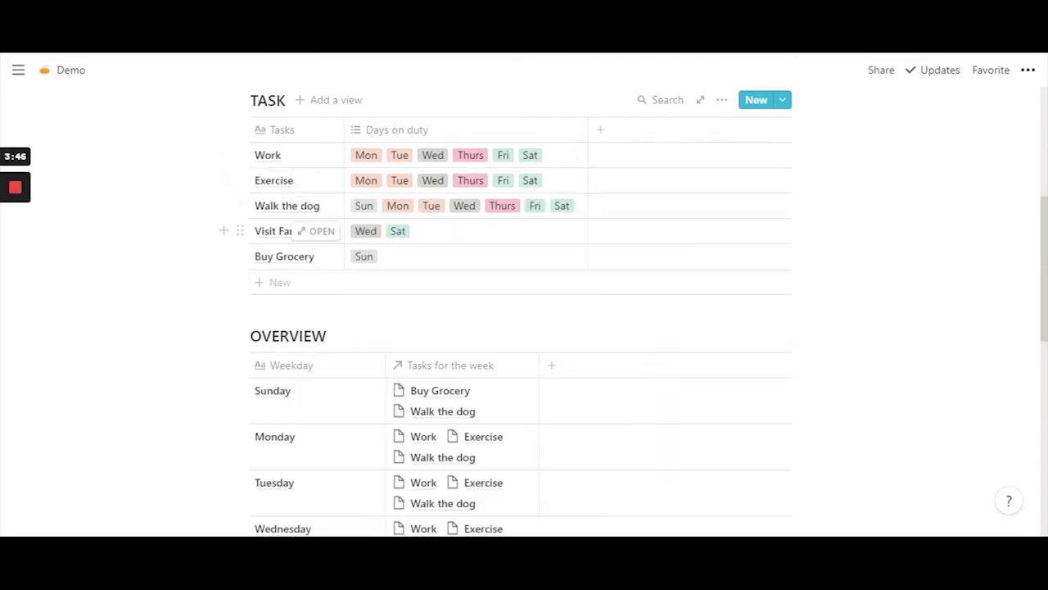
- Add a column to the OVERVIEW table beside Tasks for the week and set its property type to Rollup
scroll(521, 328, down, 1)
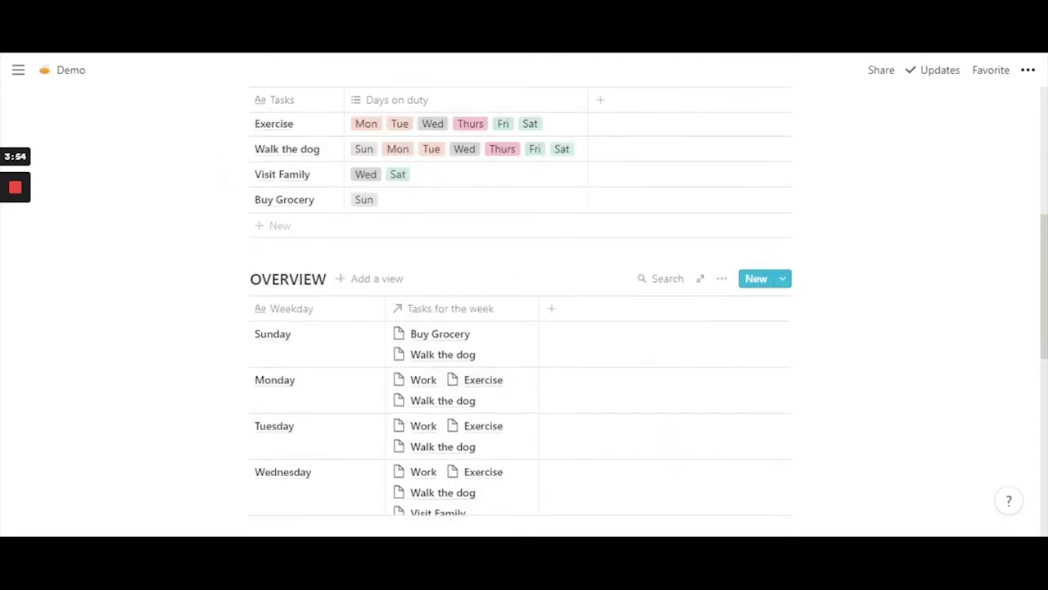
scroll(521, 327, up, 1)
scroll(520, 327, down, 3)
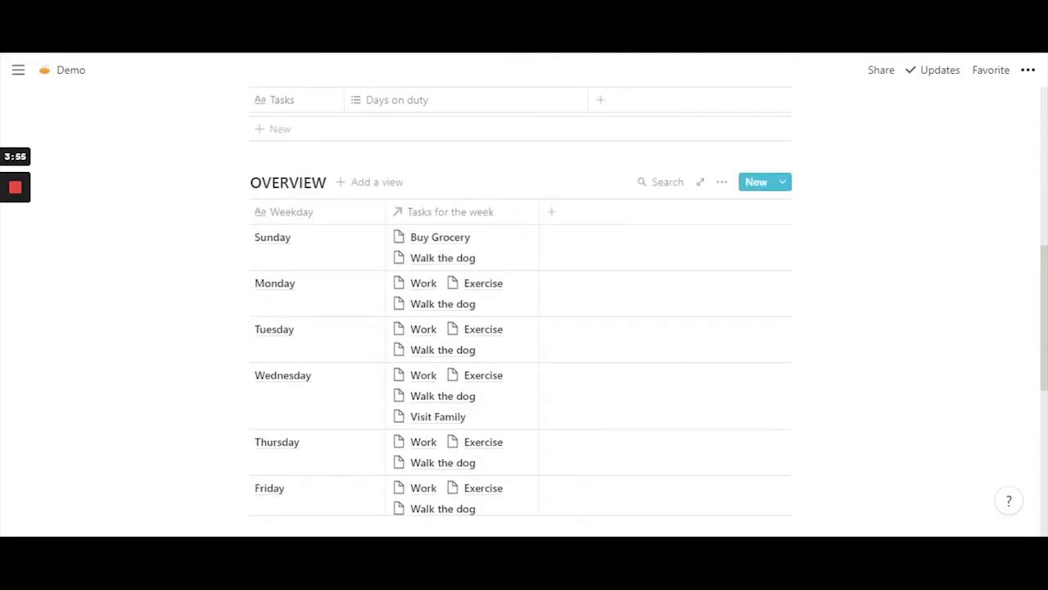
click(557, 217)
mouse_move(595, 307)
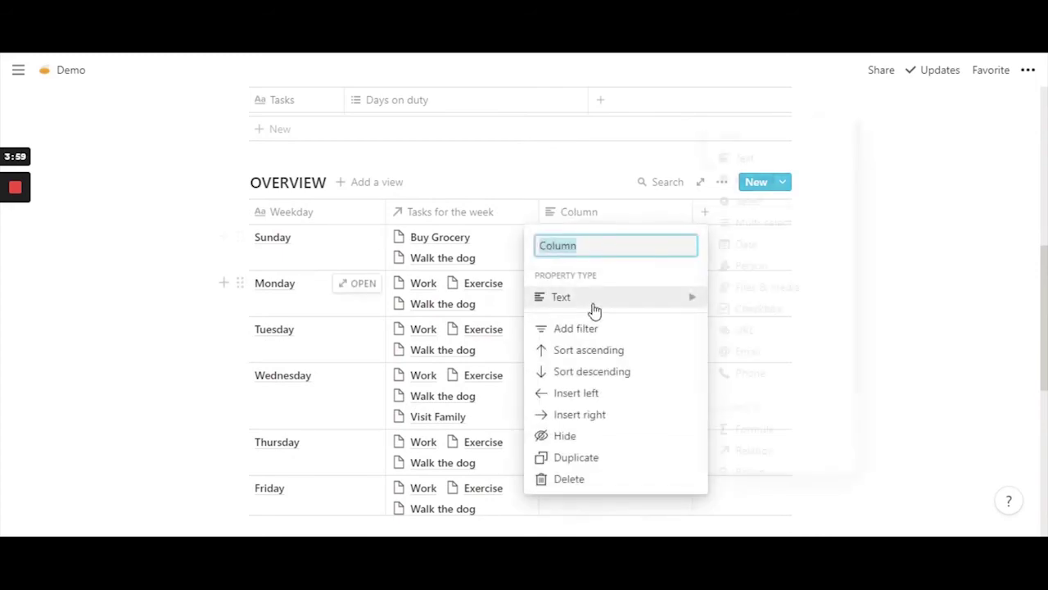
scroll(740, 316, down, 2)
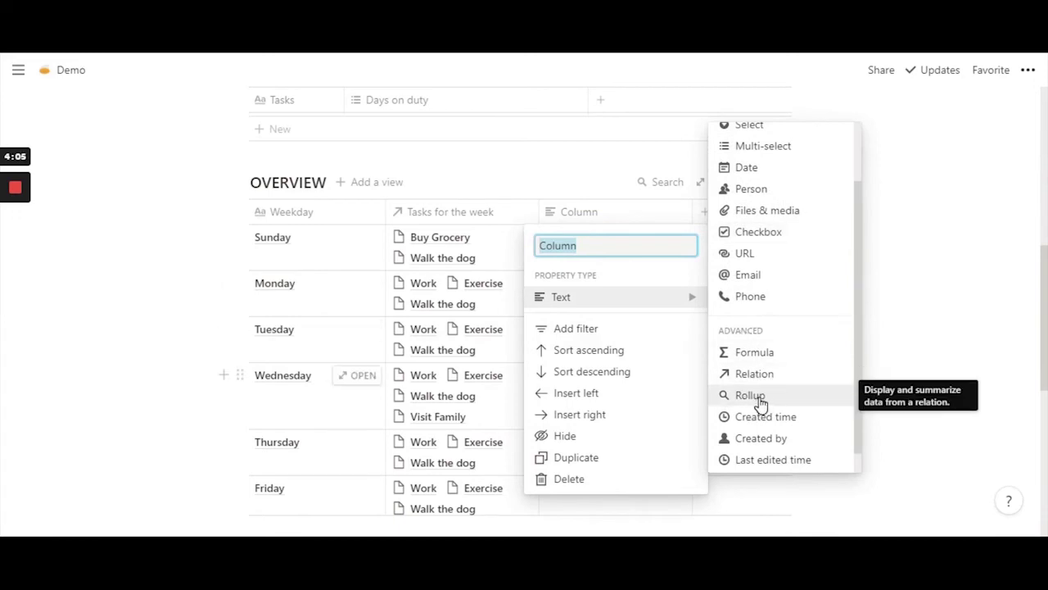
click(759, 397)
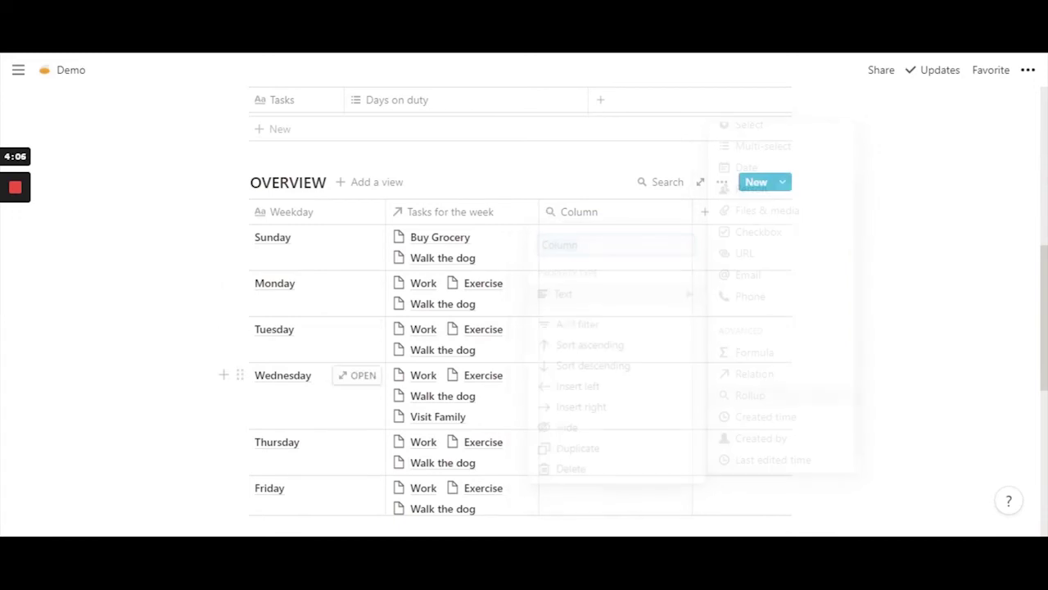
- Name the new rollup column No of Tasks and slightly widen the Tasks for the week column
click(583, 220)
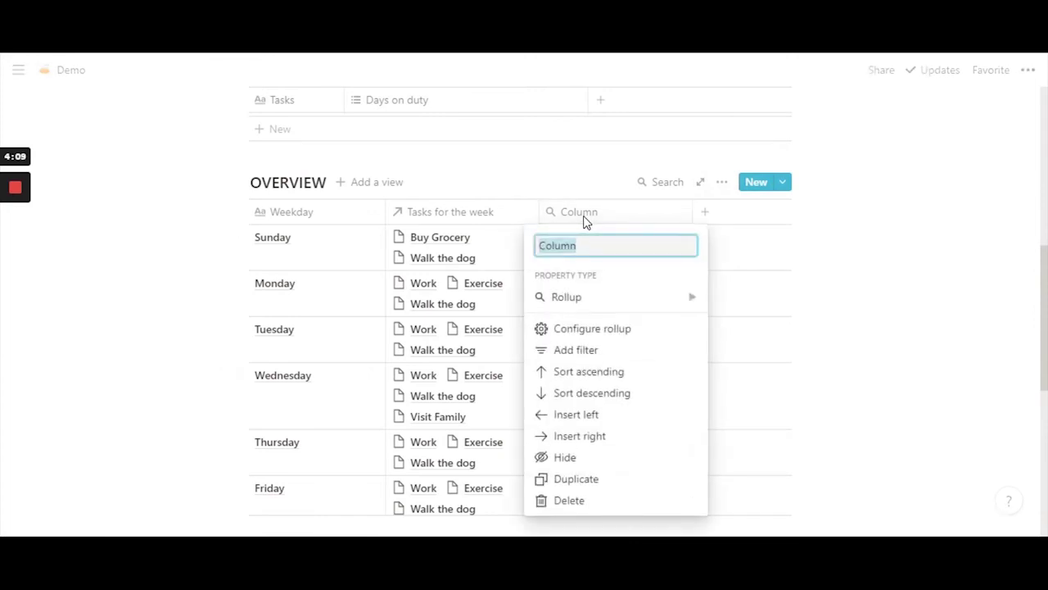
text(No of Tasks)
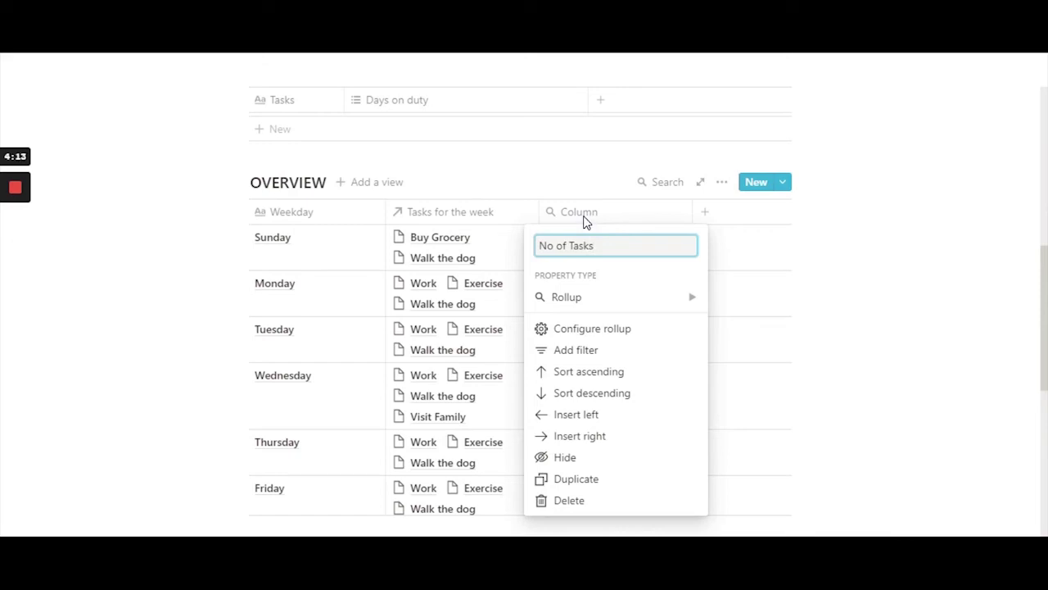
key(Return)
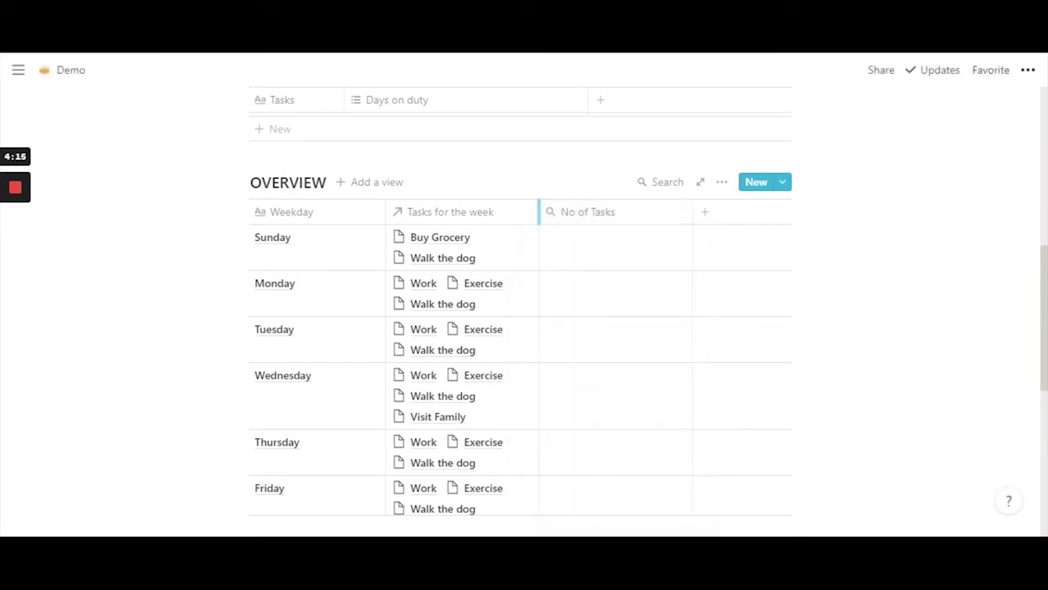
mouse_move(548, 217)
mouse_down()
mouse_move(566, 215)
mouse_move(550, 216)
mouse_up()
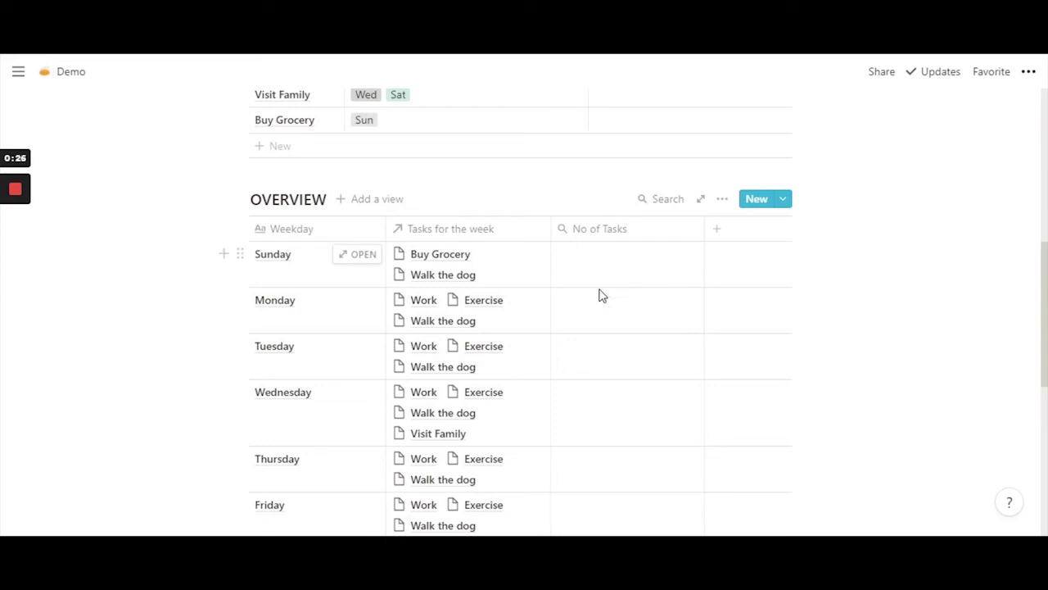
- Resize the OVERVIEW columns: narrow Weekday and No of Tasks, and widen Tasks for the week to fit each day's tasks on one line
scroll(599, 295, up, 3)
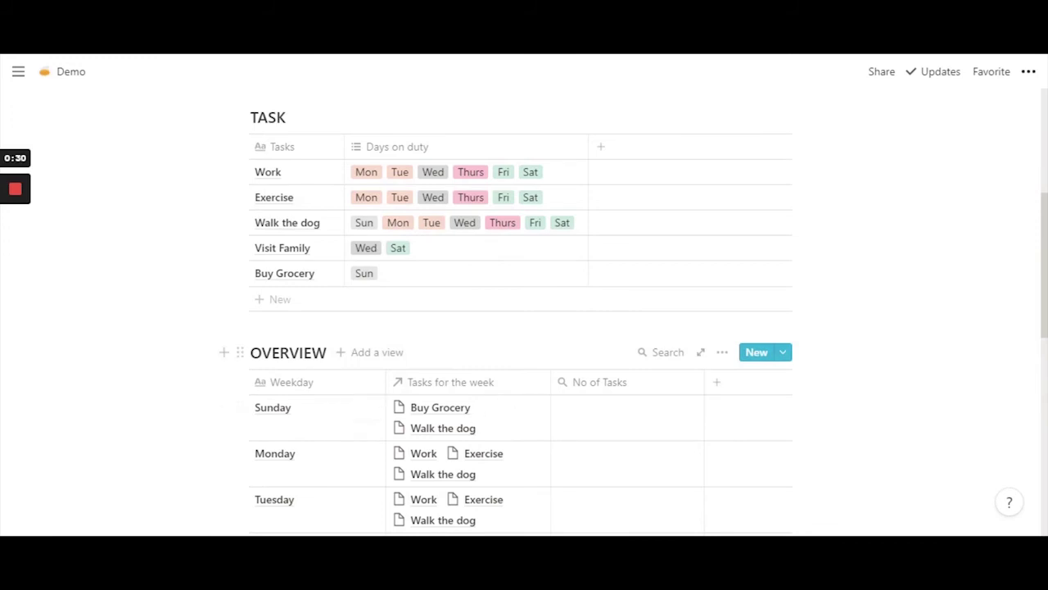
scroll(557, 343, down, 2)
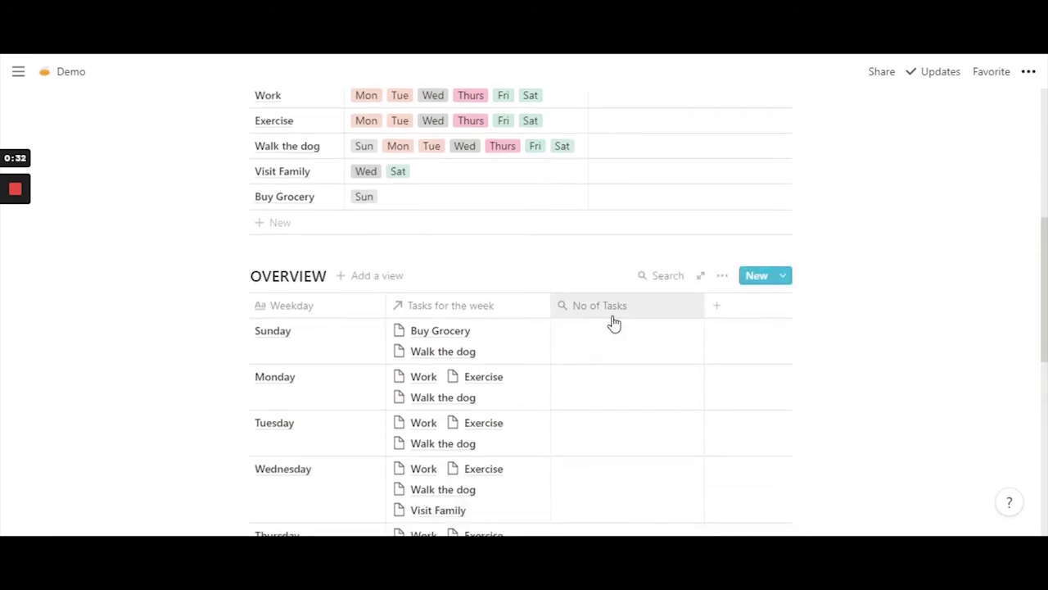
scroll(596, 369, down, 2)
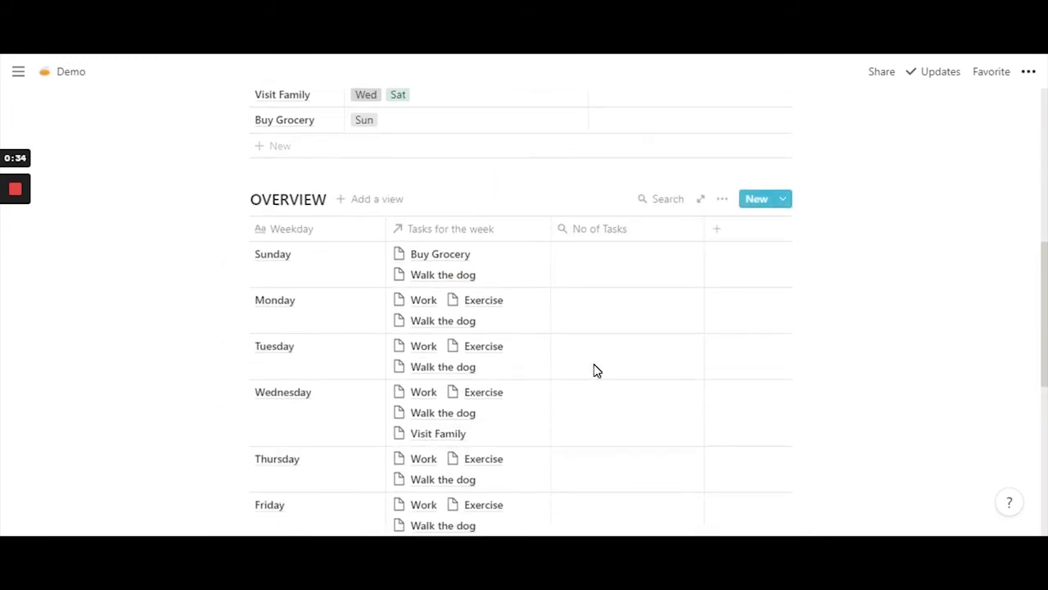
scroll(595, 370, down, 2)
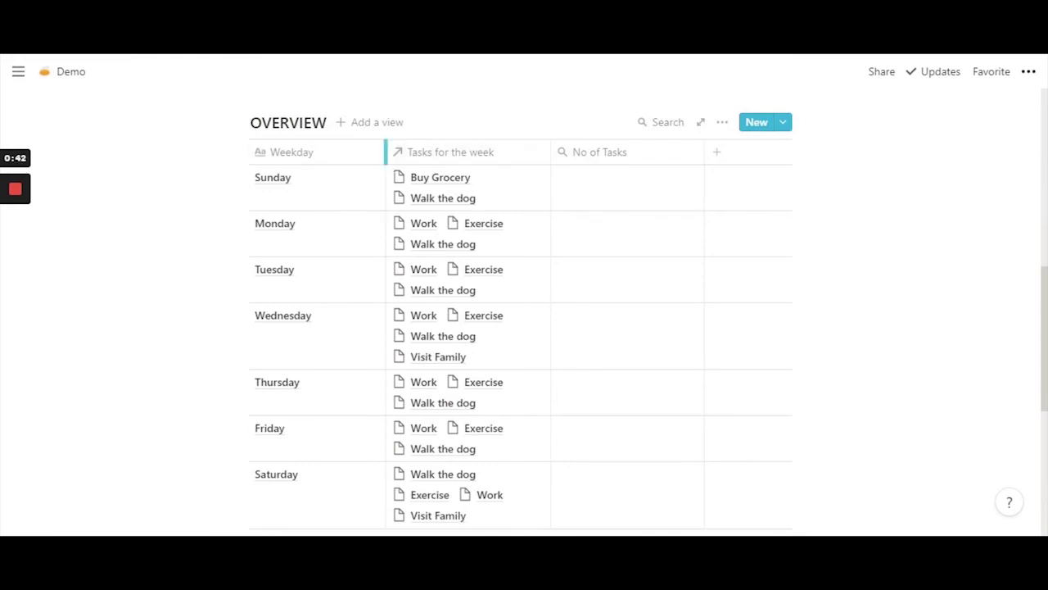
drag(385, 155, 346, 156)
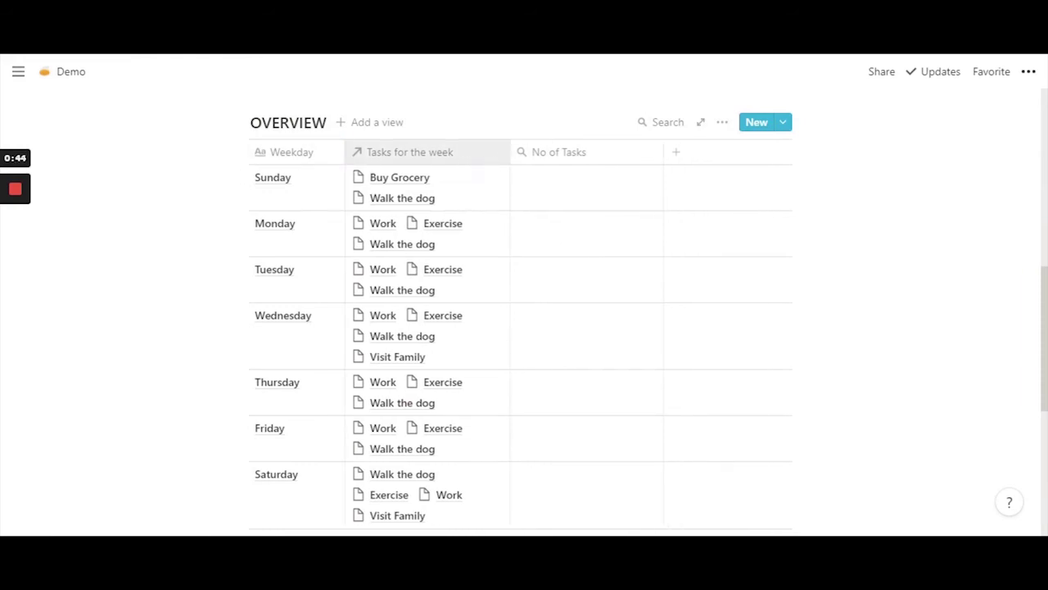
drag(510, 156, 665, 160)
drag(825, 155, 758, 156)
- Set the relation of the No of Tasks rollup in the OVERVIEW table to Tasks for the week
scroll(524, 311, up, 3)
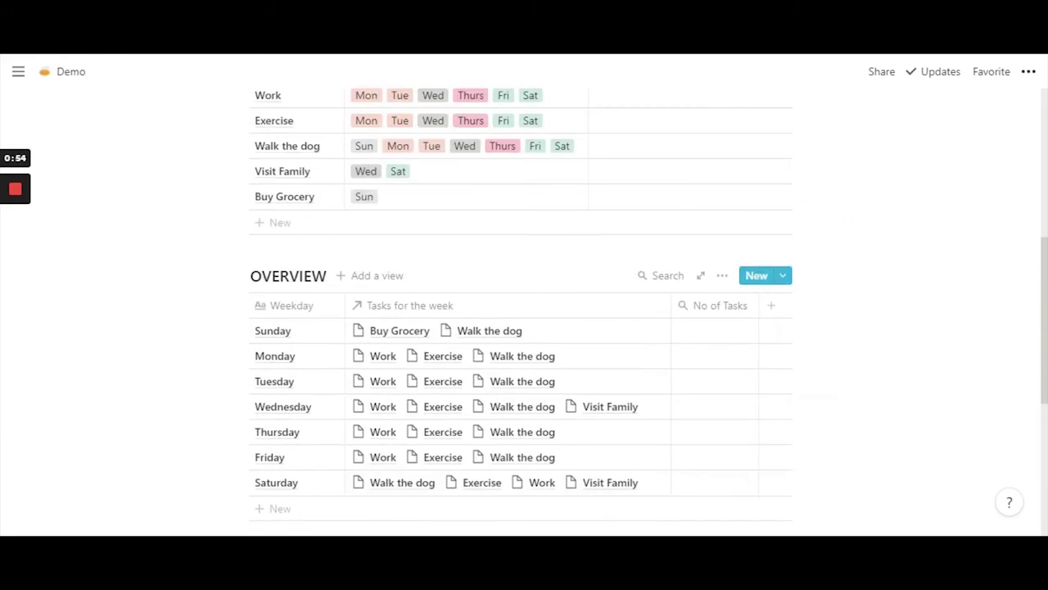
scroll(524, 311, down, 2)
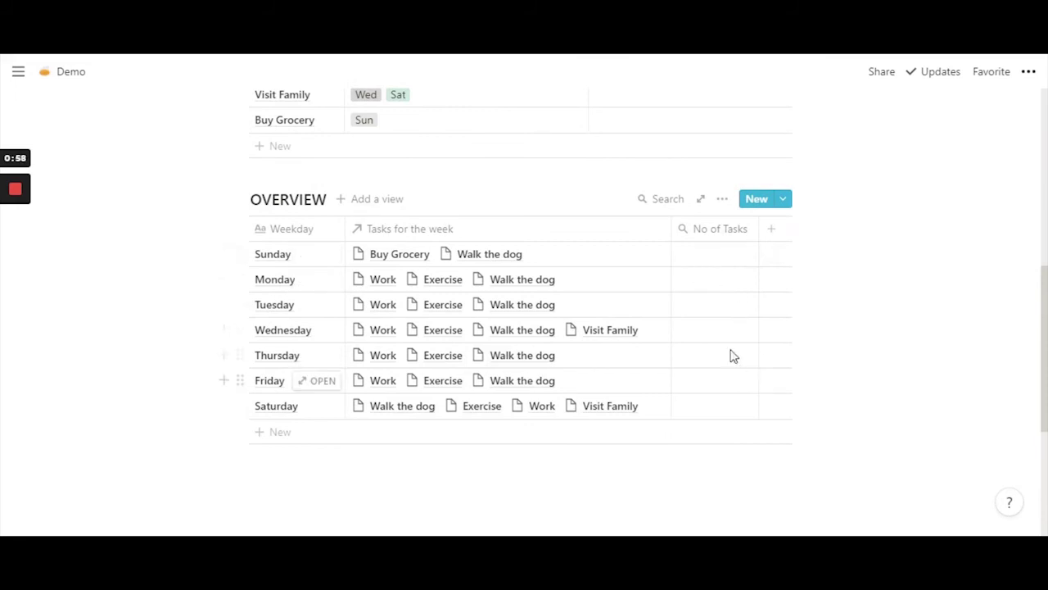
click(723, 265)
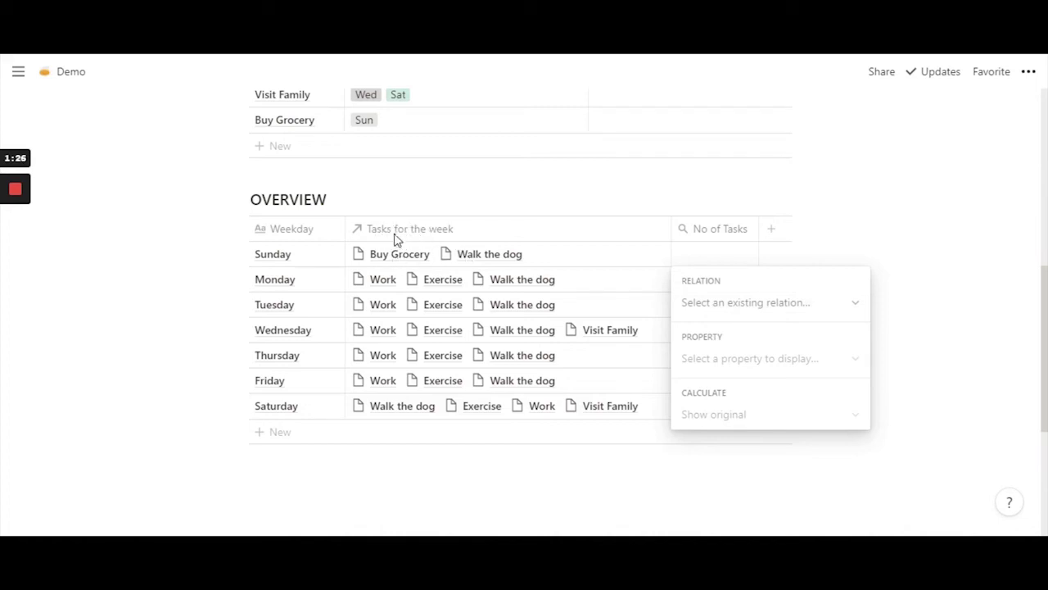
click(745, 304)
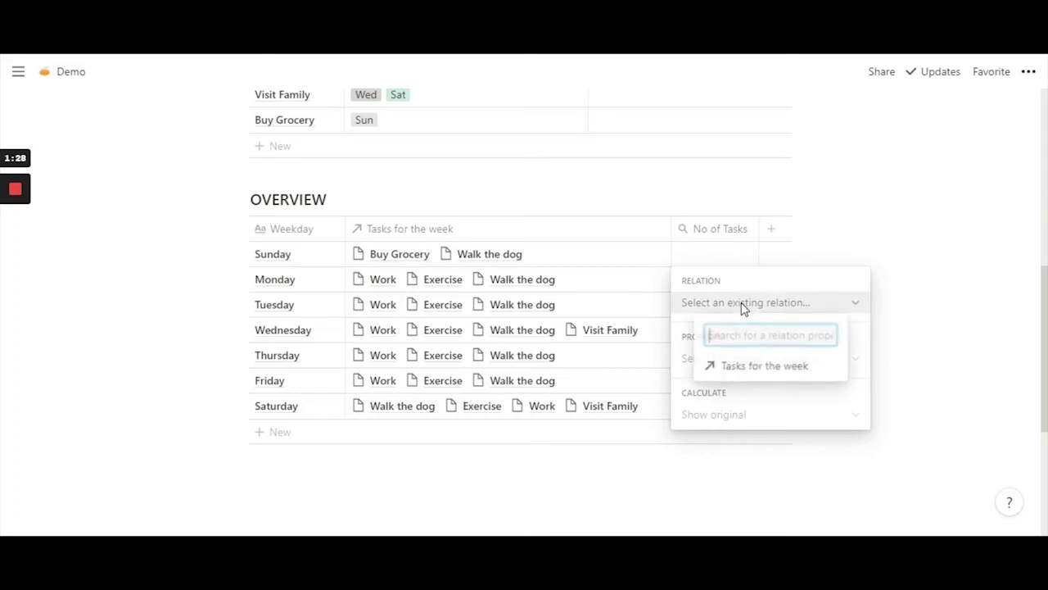
click(775, 373)
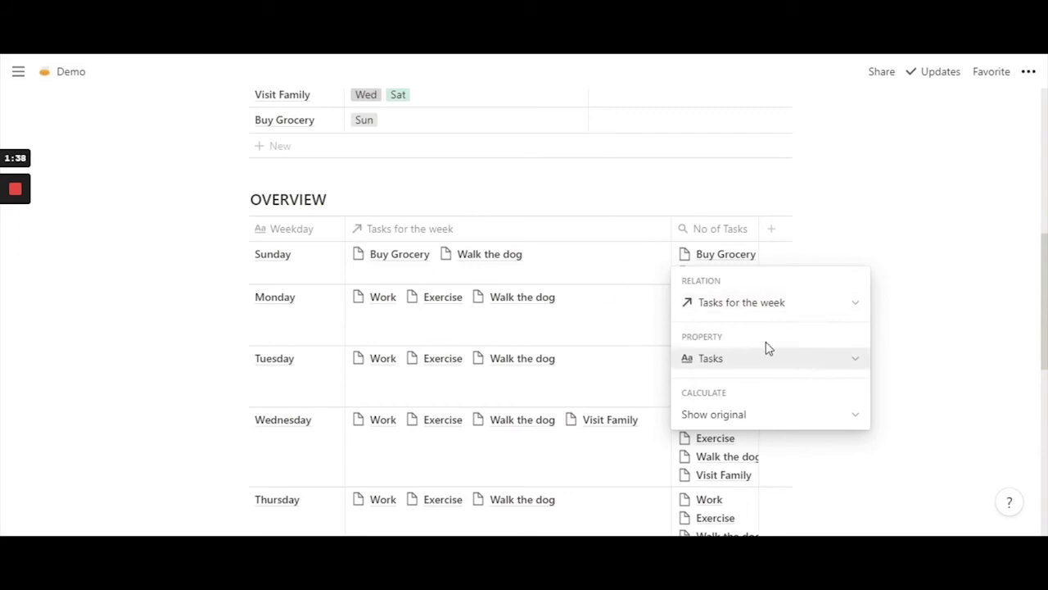
- Examine the relation choices for the No of Tasks rollup and the tasks it lists for each weekday
click(742, 309)
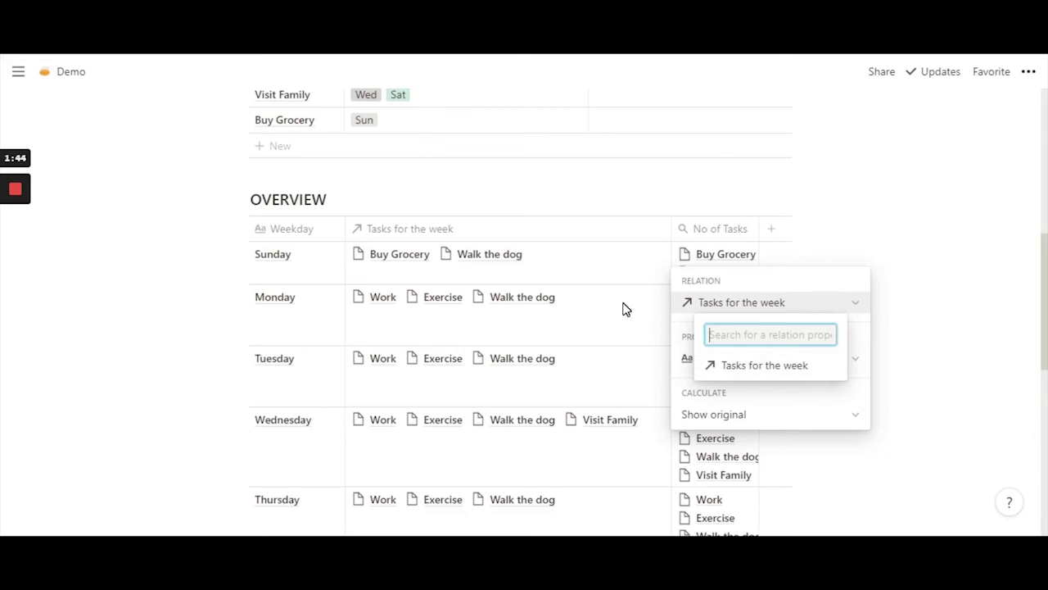
click(591, 204)
click(742, 309)
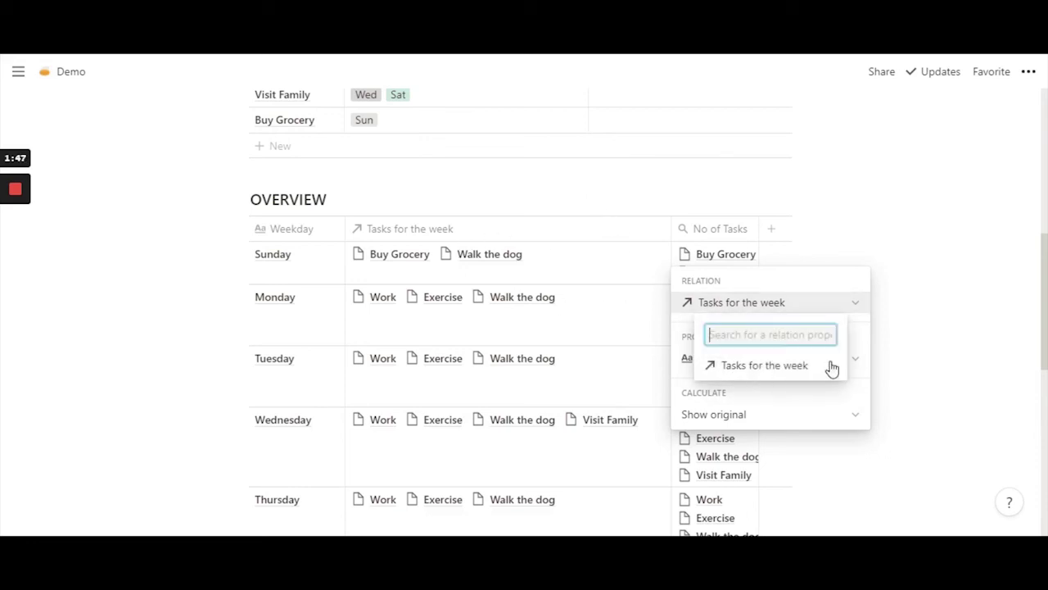
click(872, 340)
click(937, 309)
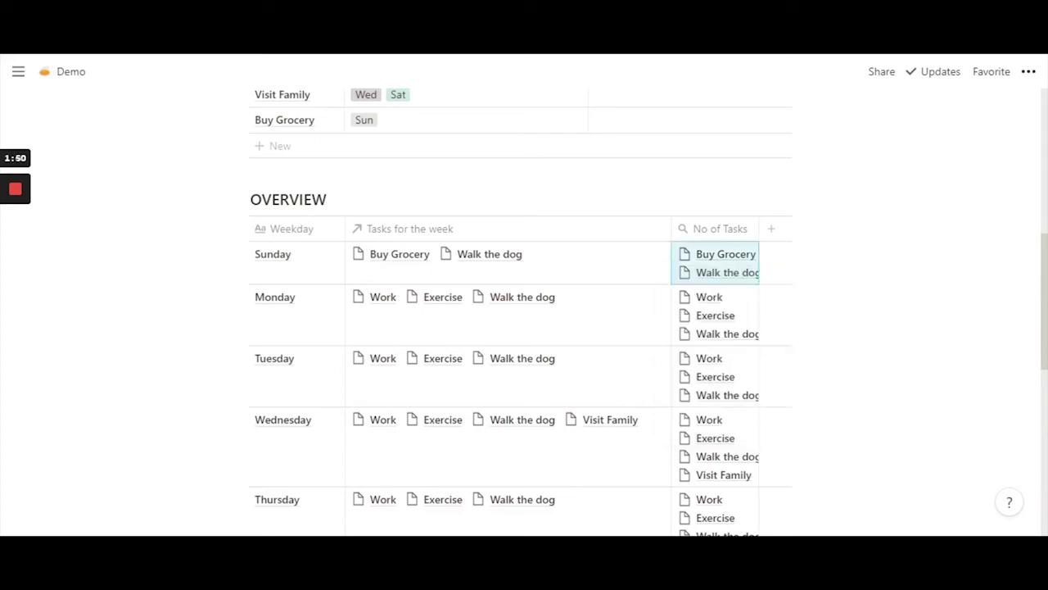
scroll(521, 328, down, 2)
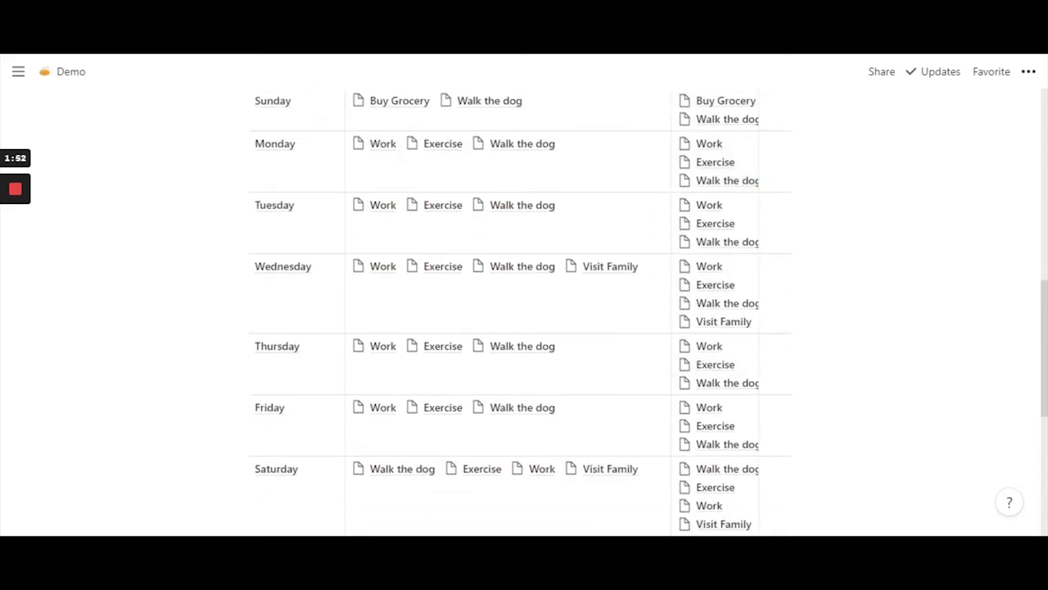
scroll(521, 327, up, 1)
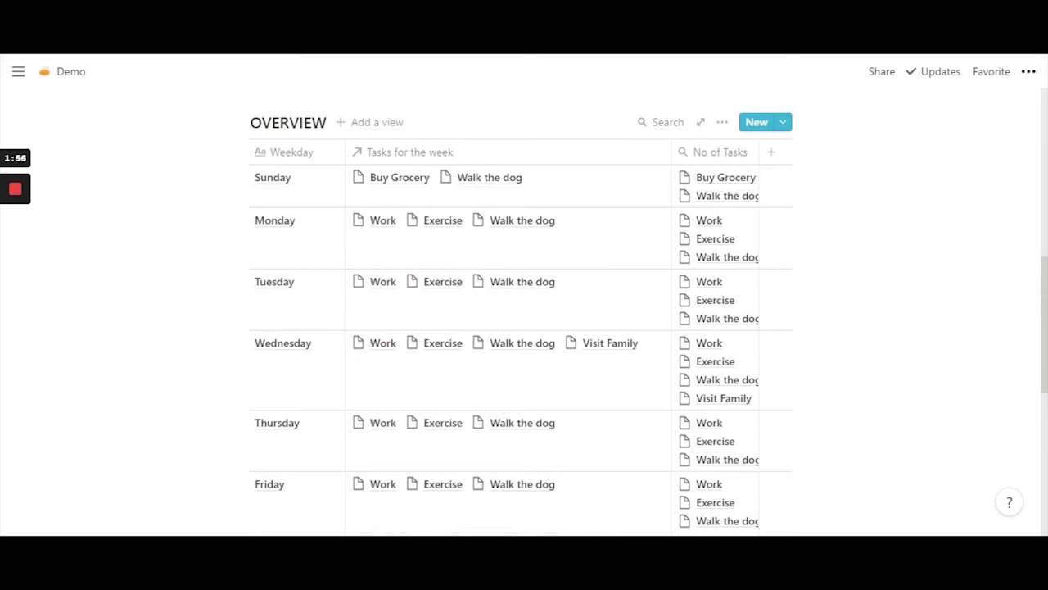
click(733, 176)
key(Escape)
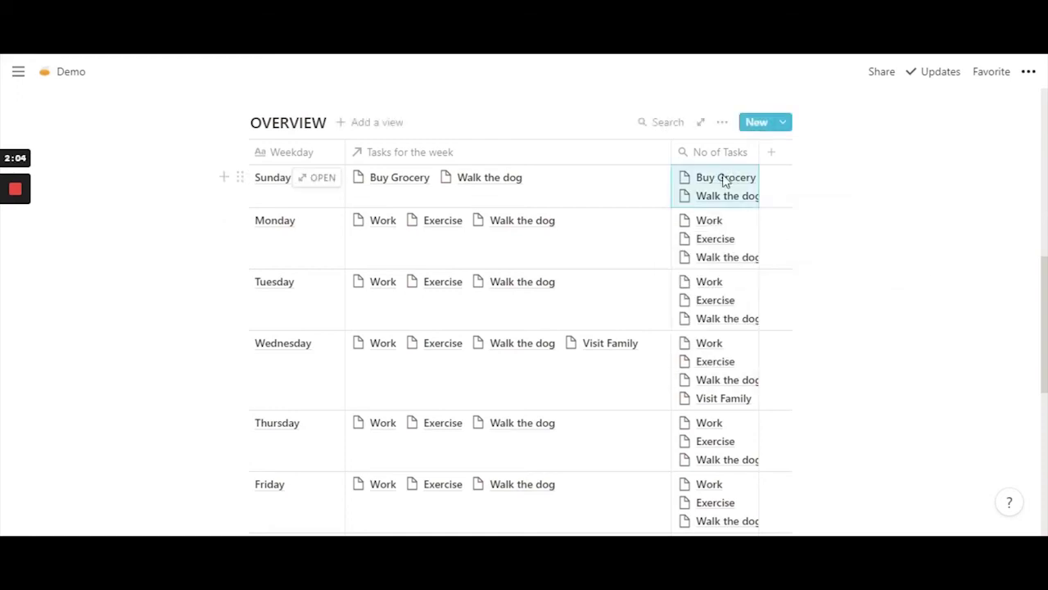
- Configure the No of Tasks rollup to calculate Count all on the Tasks property
click(720, 154)
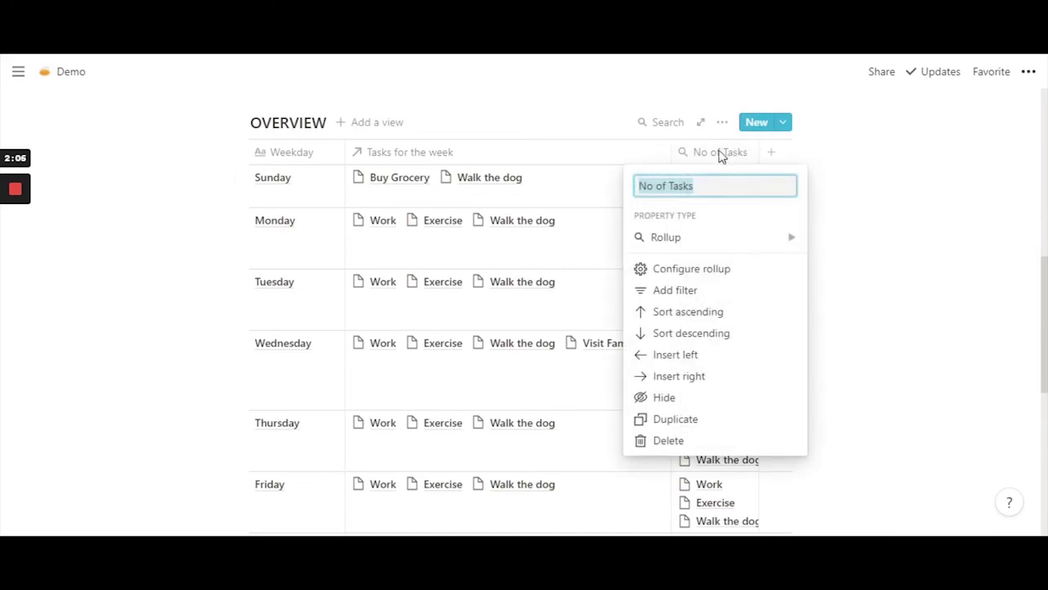
click(701, 278)
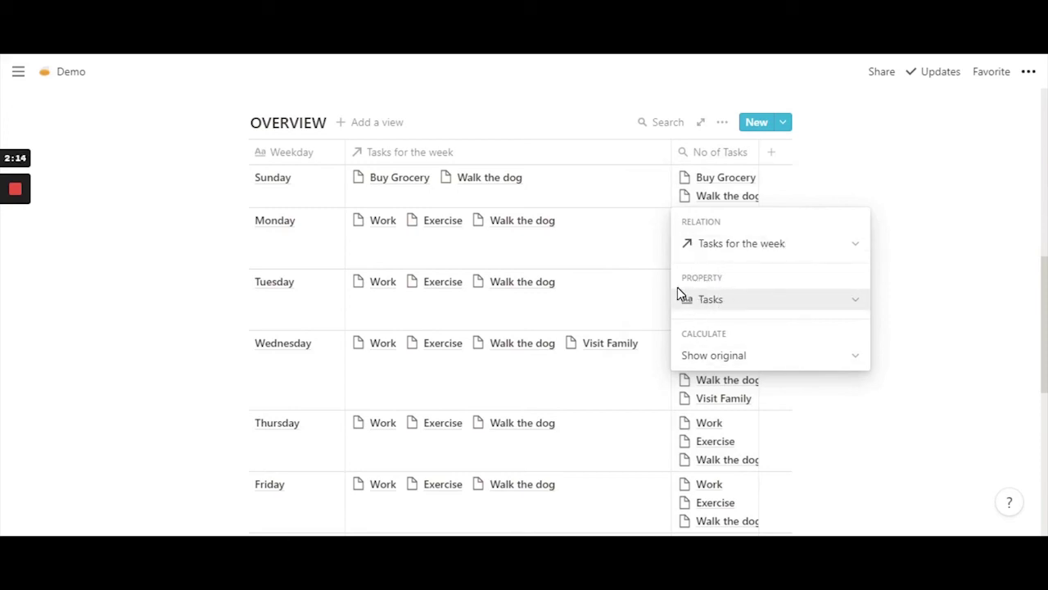
click(715, 307)
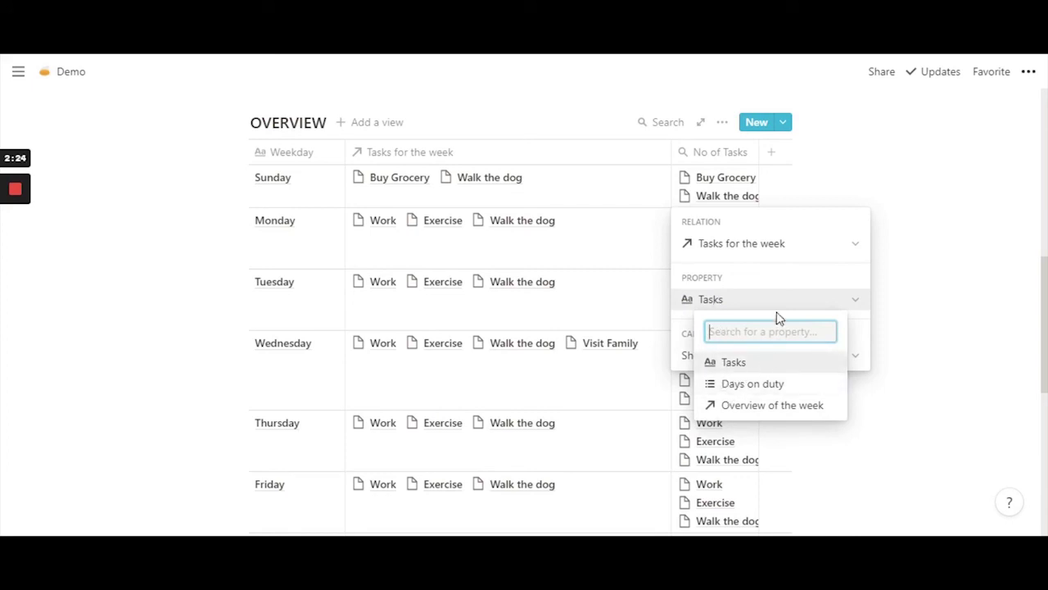
click(774, 274)
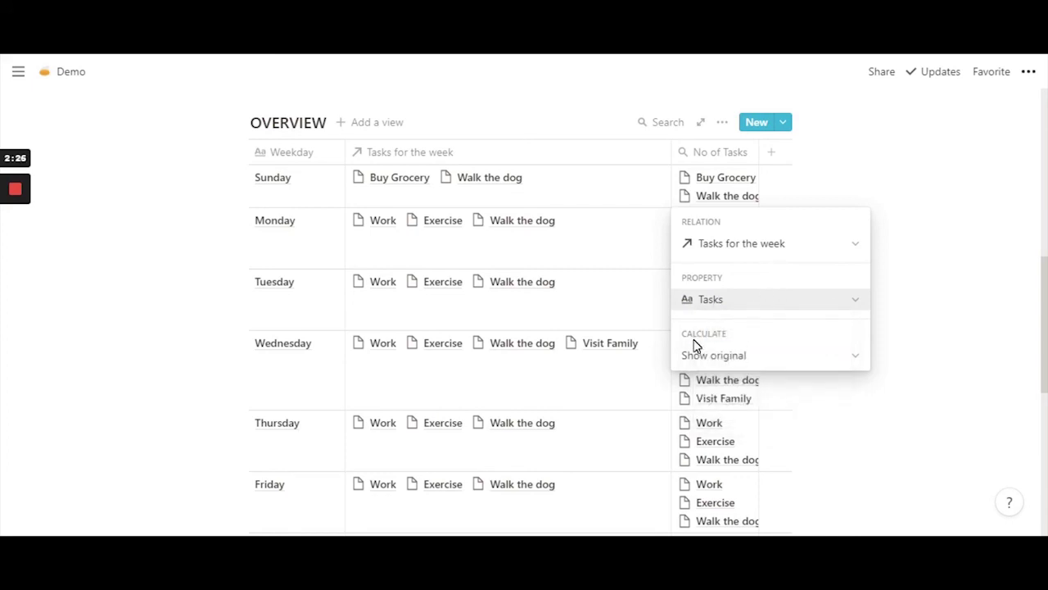
click(736, 360)
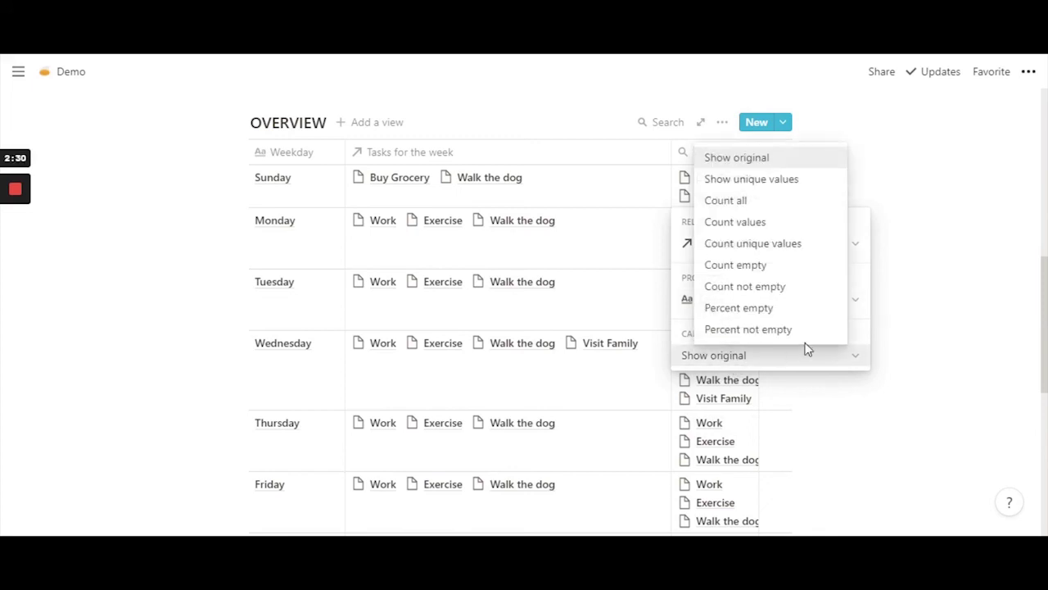
click(728, 202)
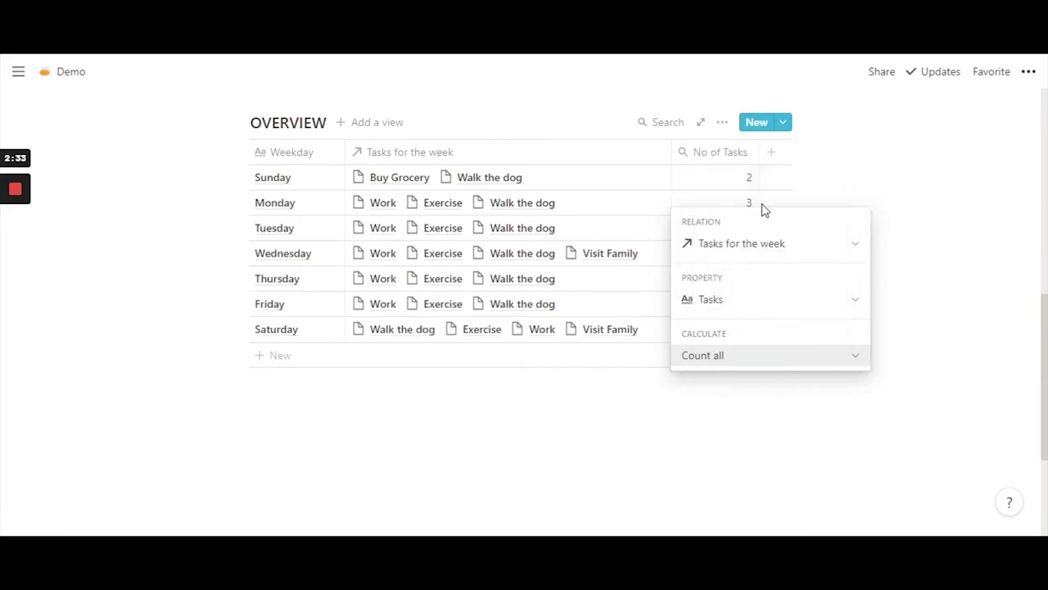
click(976, 200)
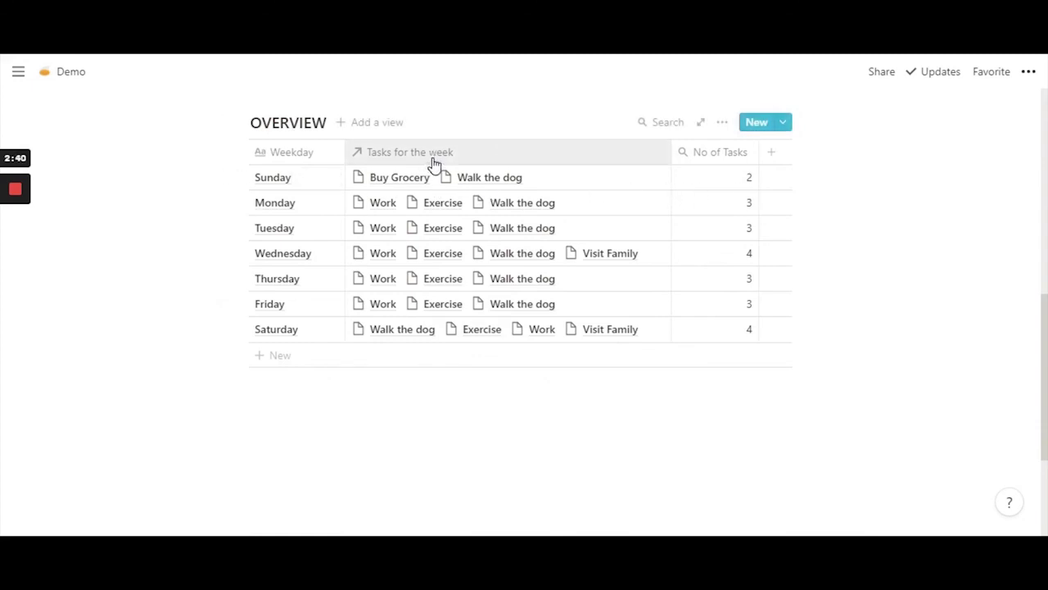
- Hide the Tasks for the week column in the OVERVIEW table and make it visible again through the table's properties
click(477, 162)
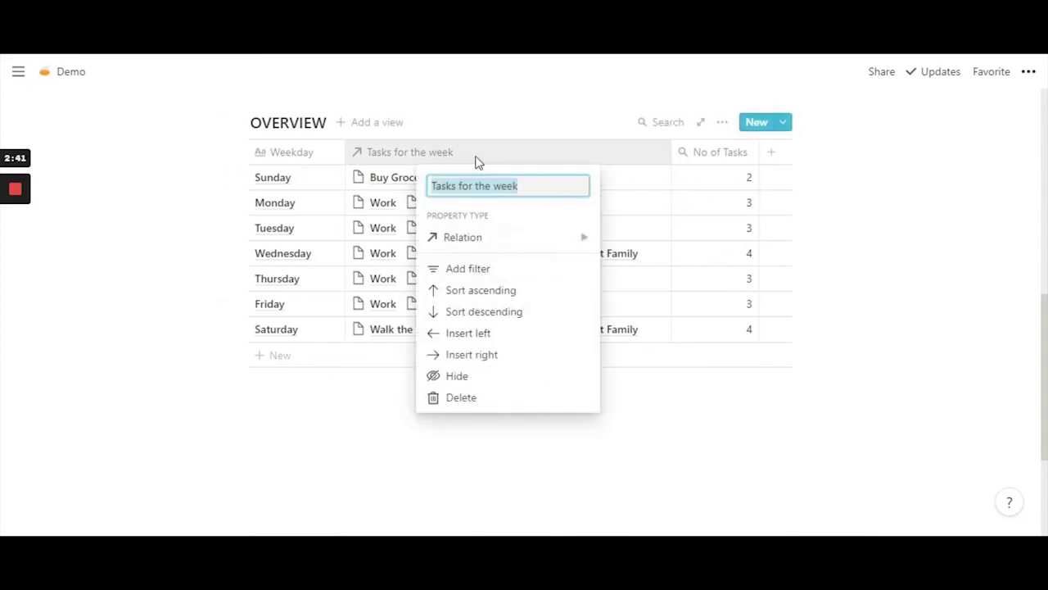
click(452, 376)
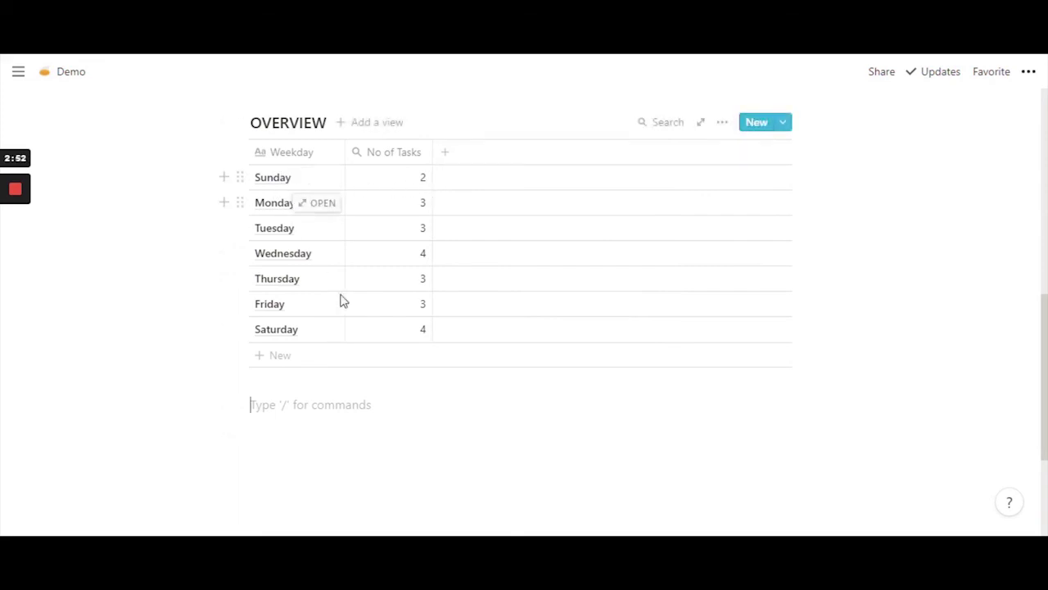
click(720, 124)
click(568, 414)
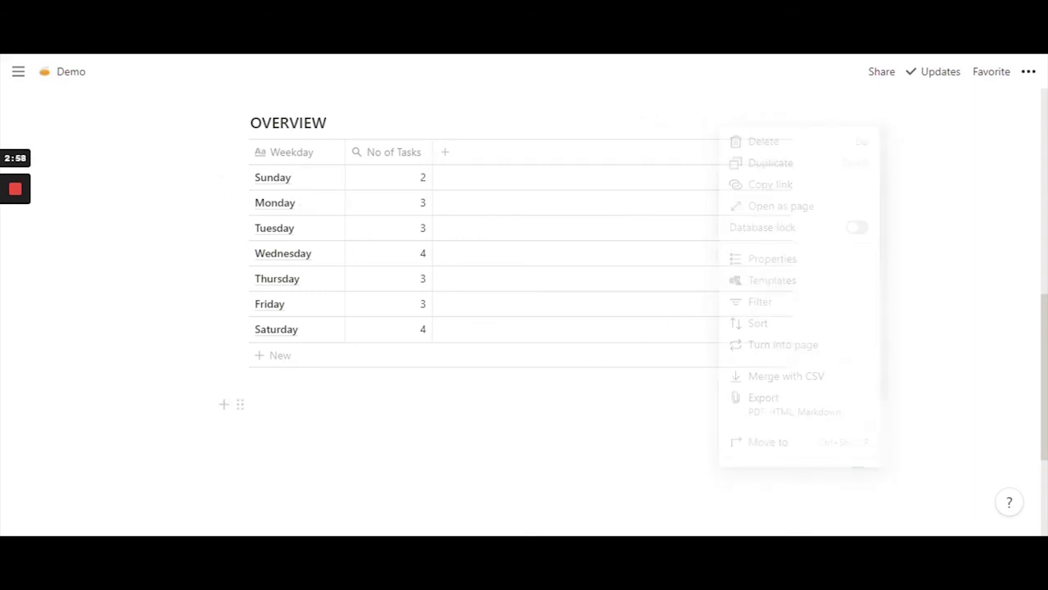
click(721, 123)
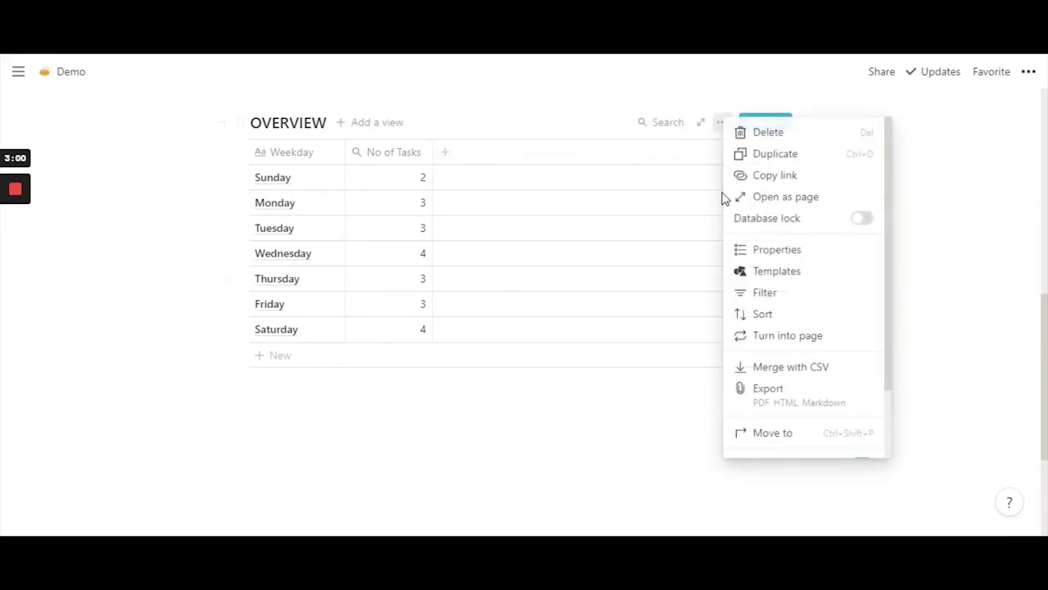
click(767, 252)
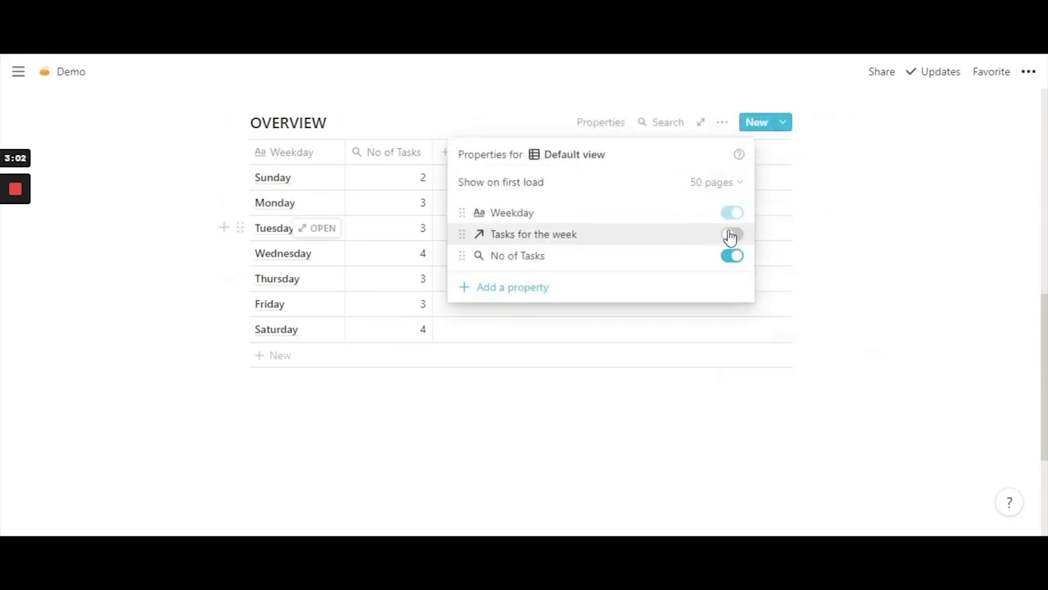
click(733, 238)
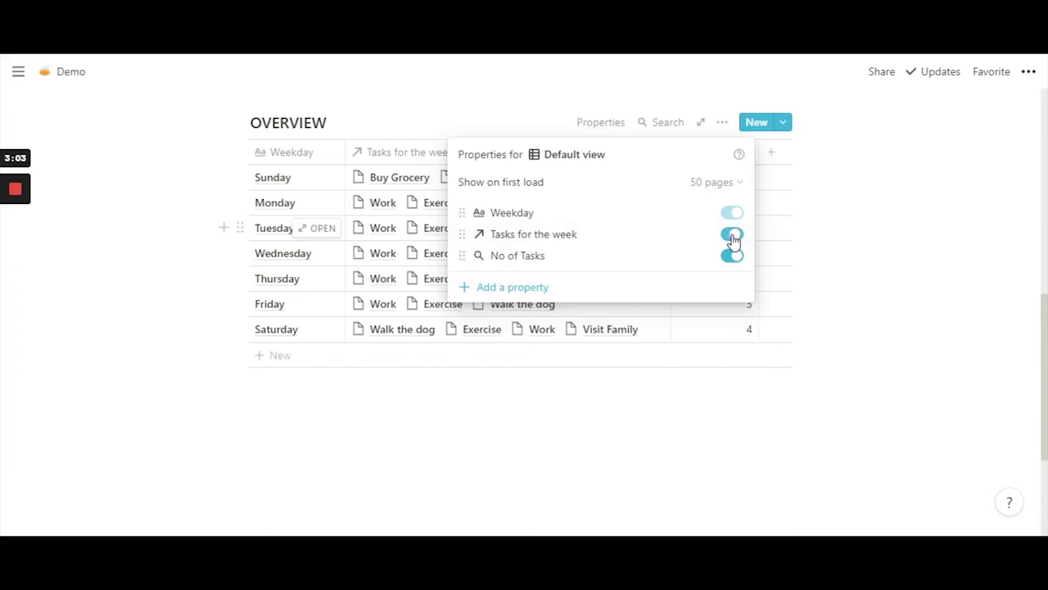
click(603, 344)
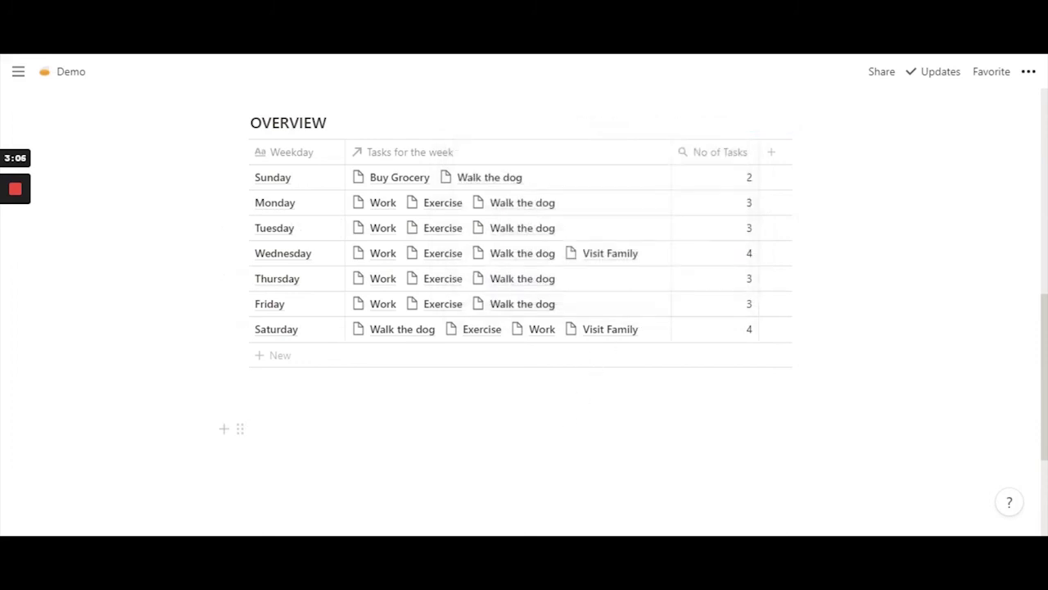
- Compare the days on duty in the TASK table with each weekday's tasks and task count in the OVERVIEW table
scroll(571, 412, up, 2)
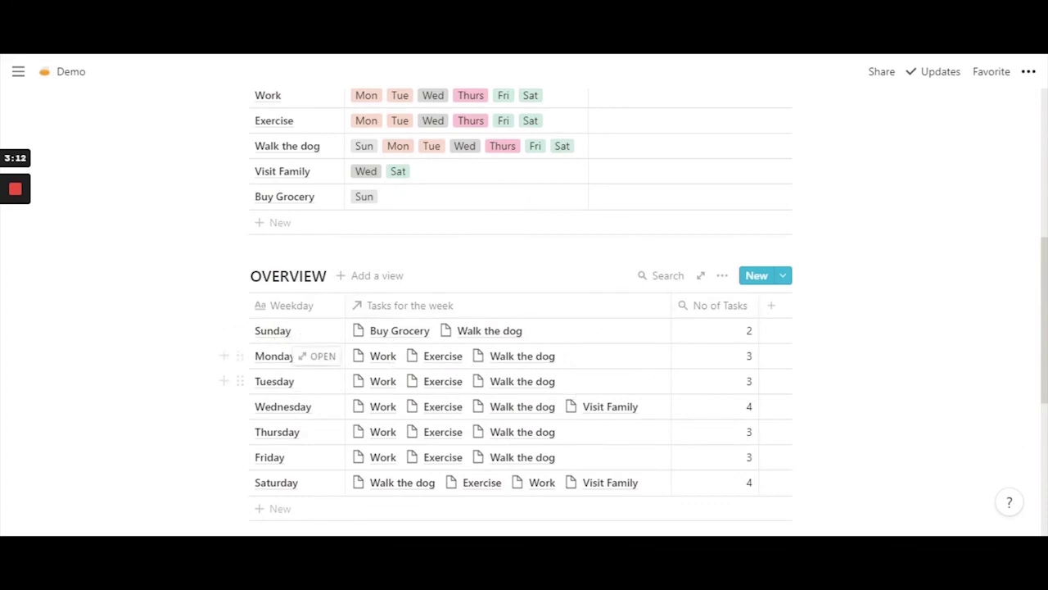
scroll(520, 344, down, 1)
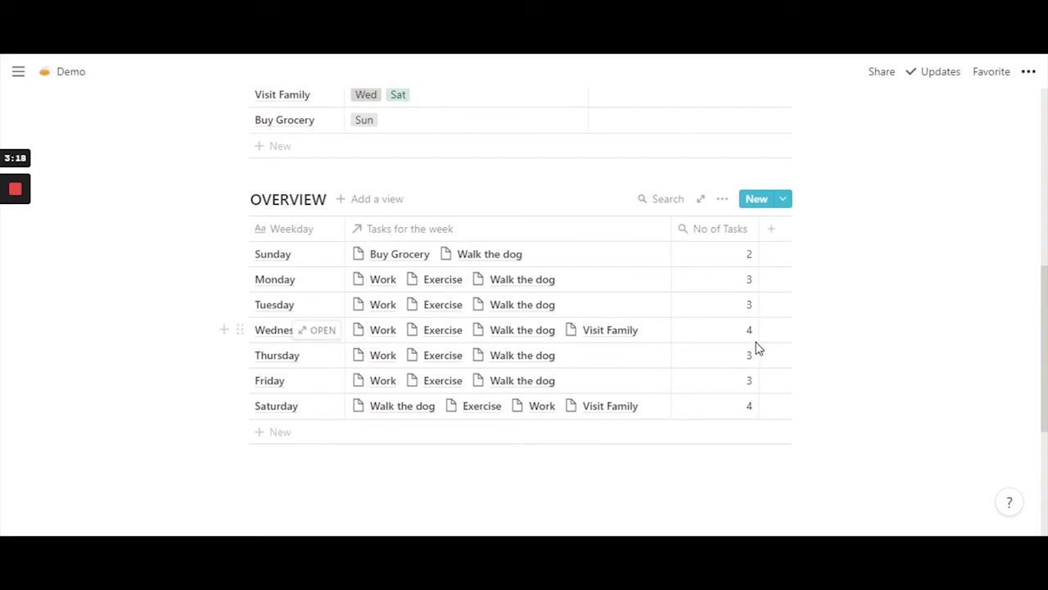
scroll(520, 328, up, 1)
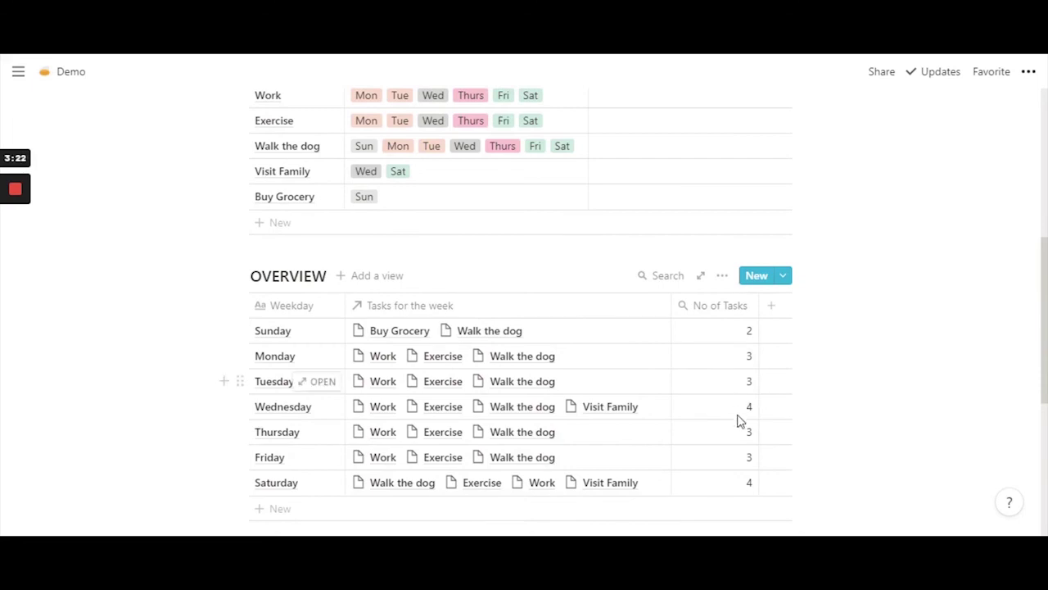
scroll(749, 414, down, 1)
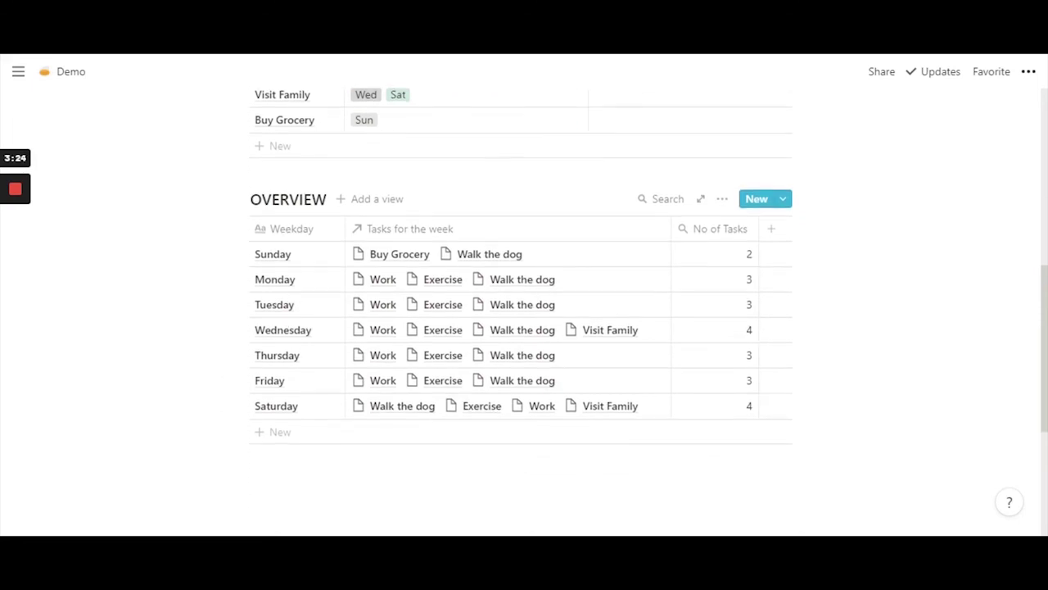
scroll(520, 328, up, 2)
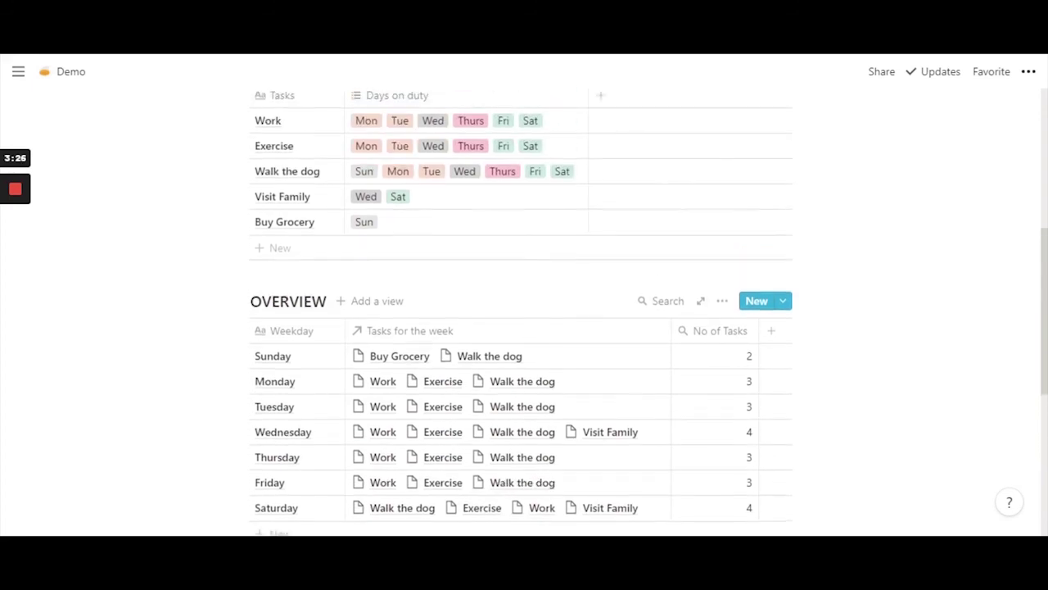
scroll(520, 328, down, 1)
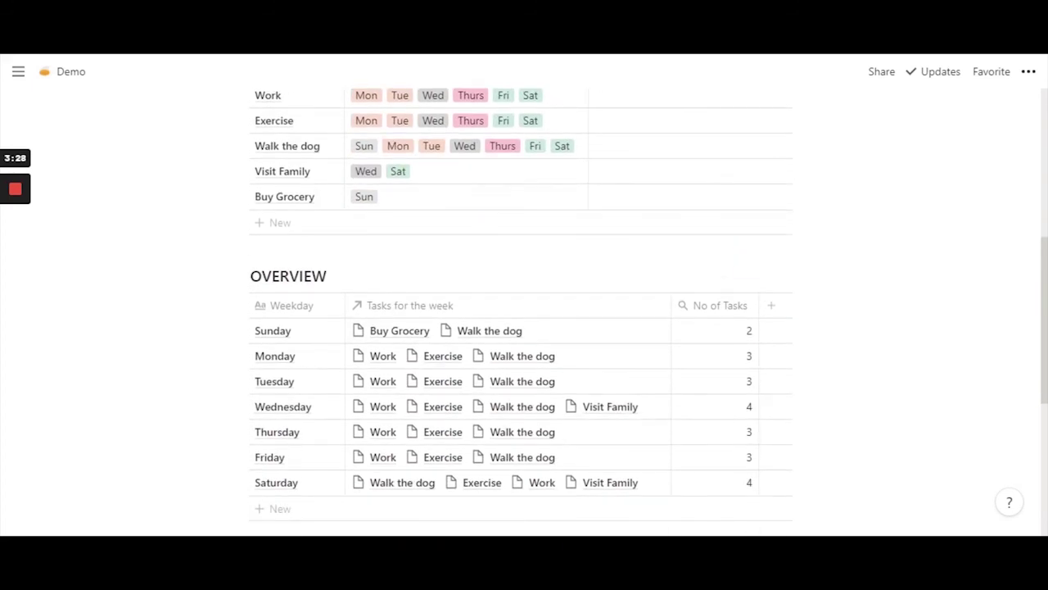
scroll(520, 328, up, 1)
scroll(521, 327, down, 1)
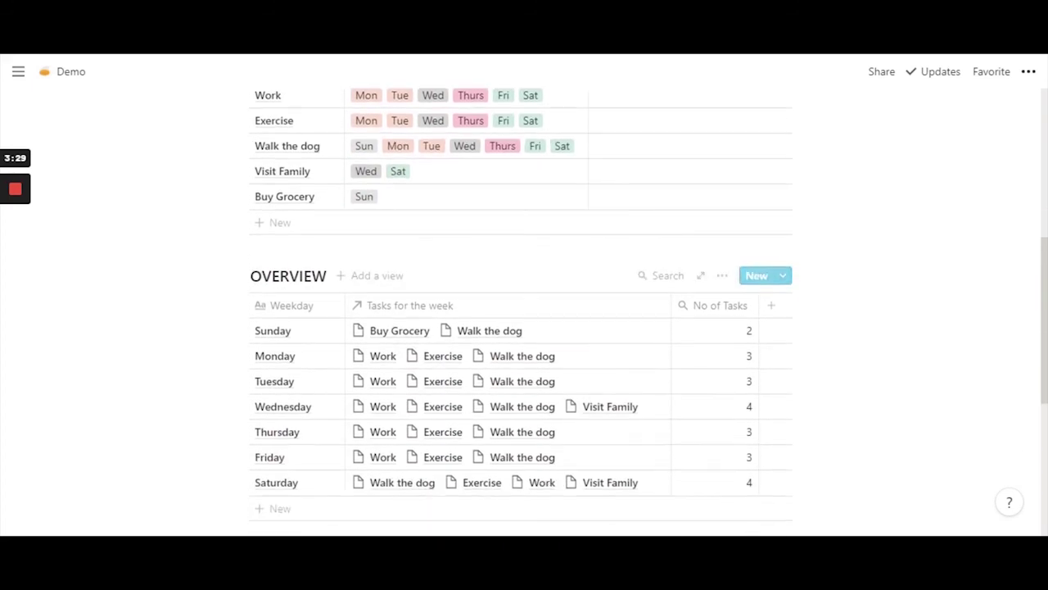
- Review the calculation options of the No of Tasks rollup and look over both related tables
click(724, 334)
click(732, 492)
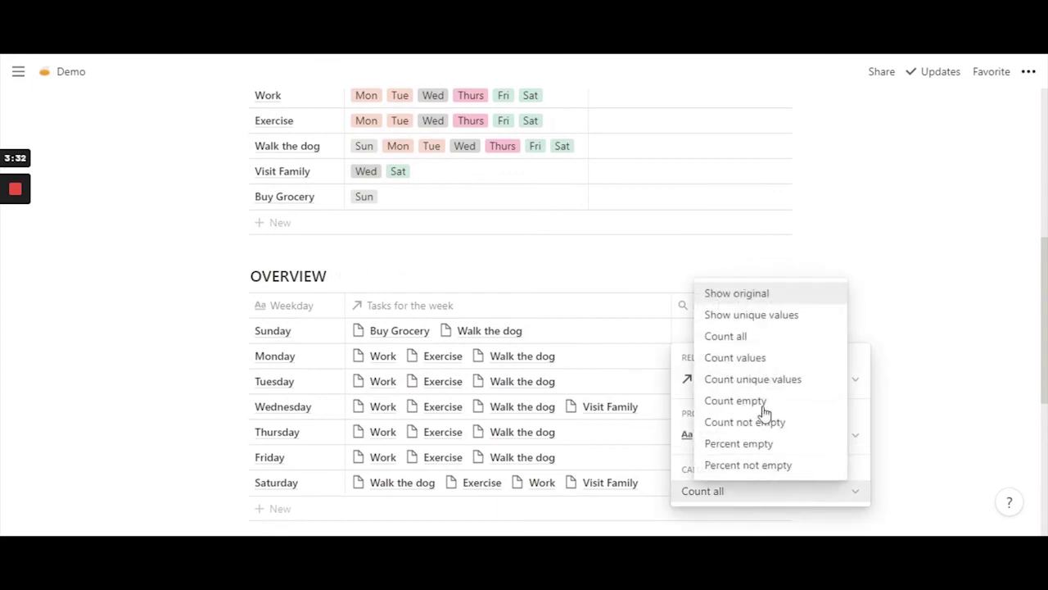
click(947, 264)
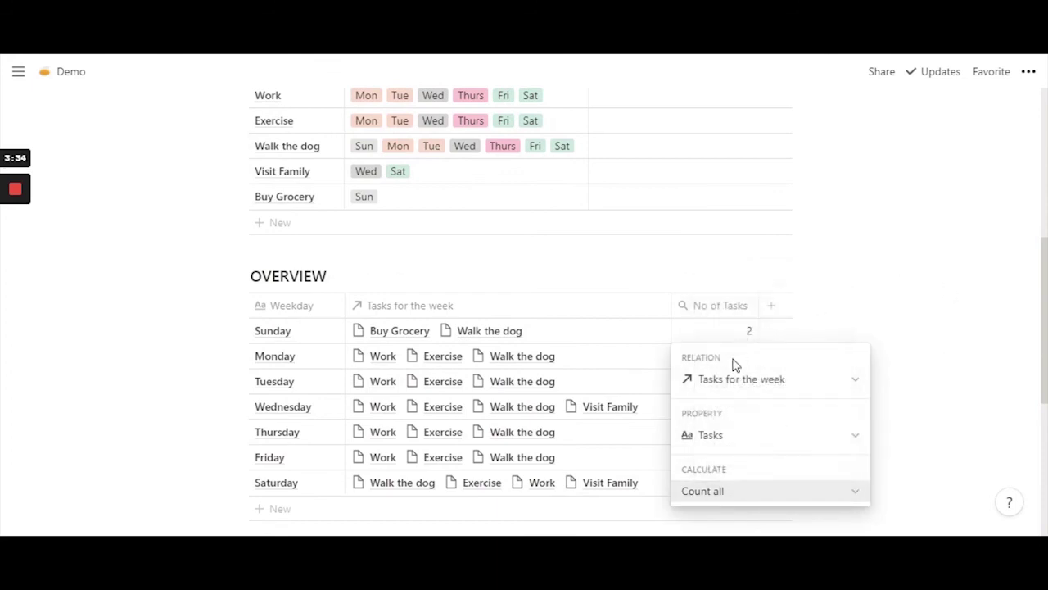
click(894, 277)
scroll(894, 277, up, 1)
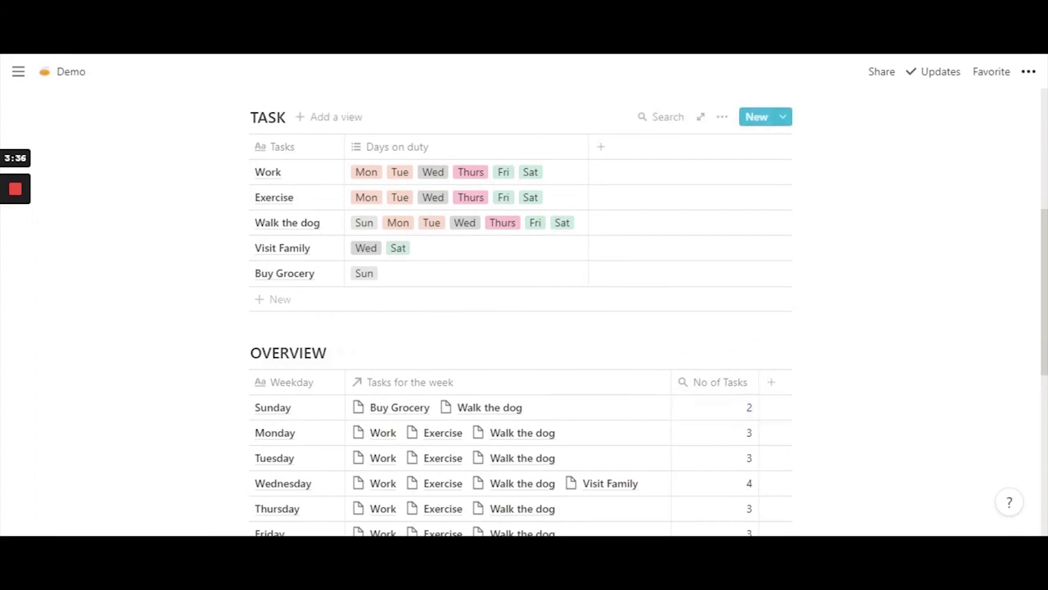
scroll(894, 277, down, 1)
scroll(521, 311, up, 1)
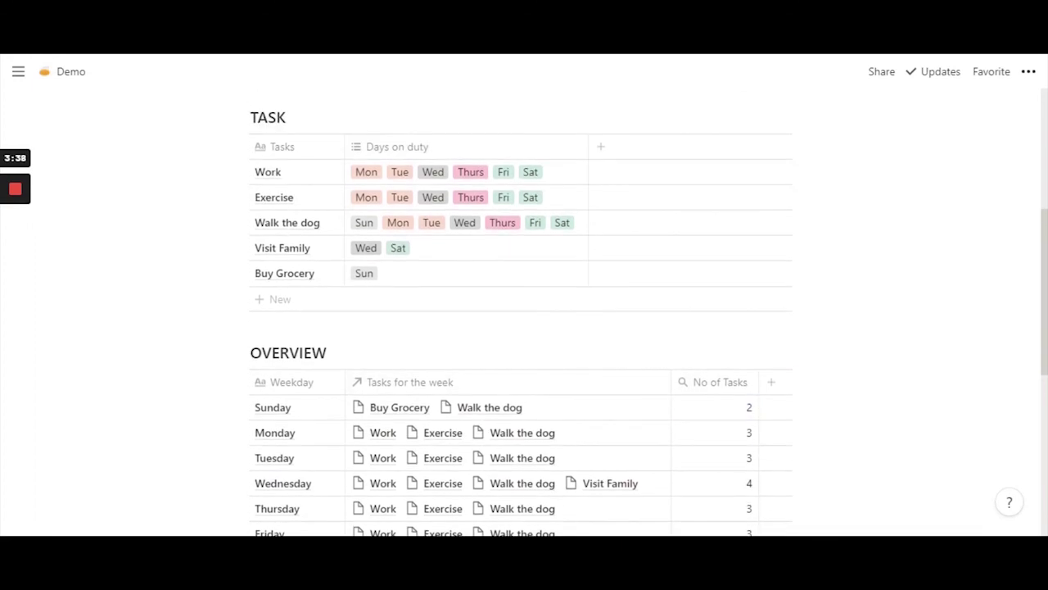
scroll(520, 311, down, 1)
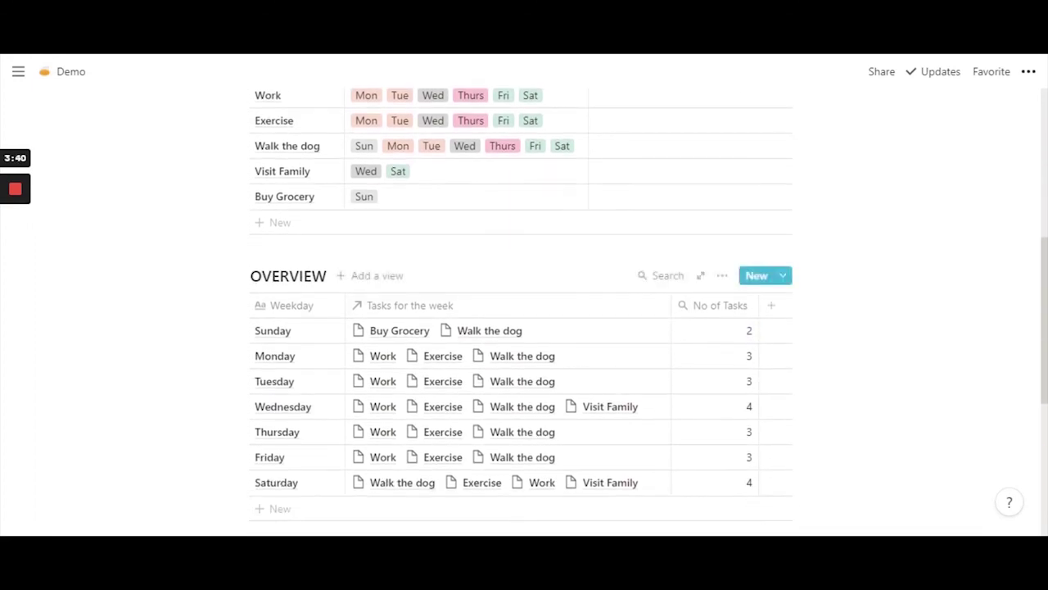